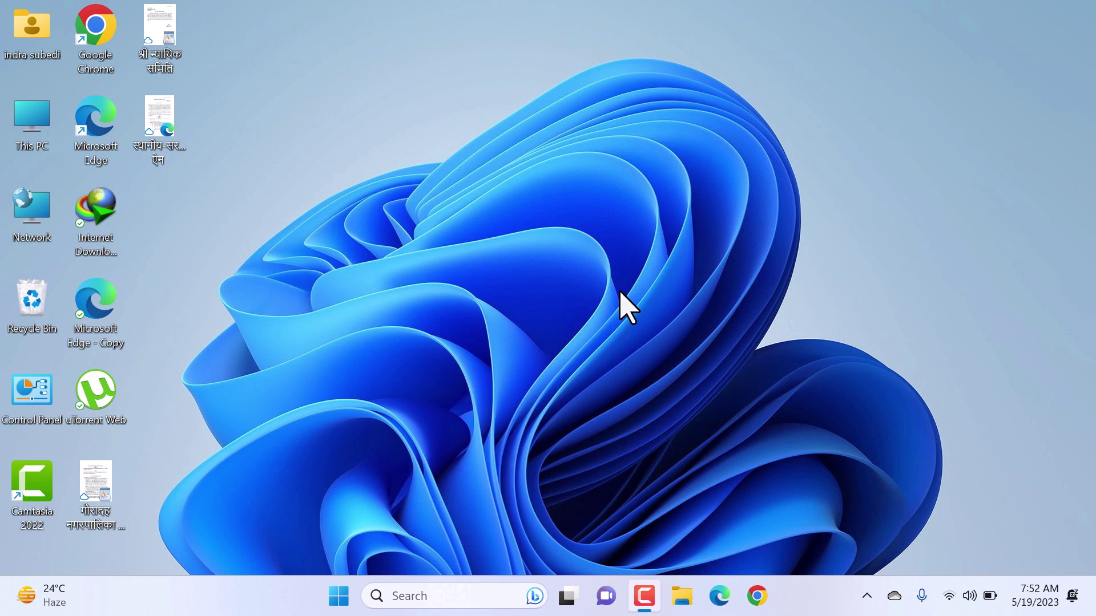
Open Google Chrome, search for "office customization tool" and open the Office Customization Tool deployment settings page
{"action": "left_click", "coordinate": [754, 593]}
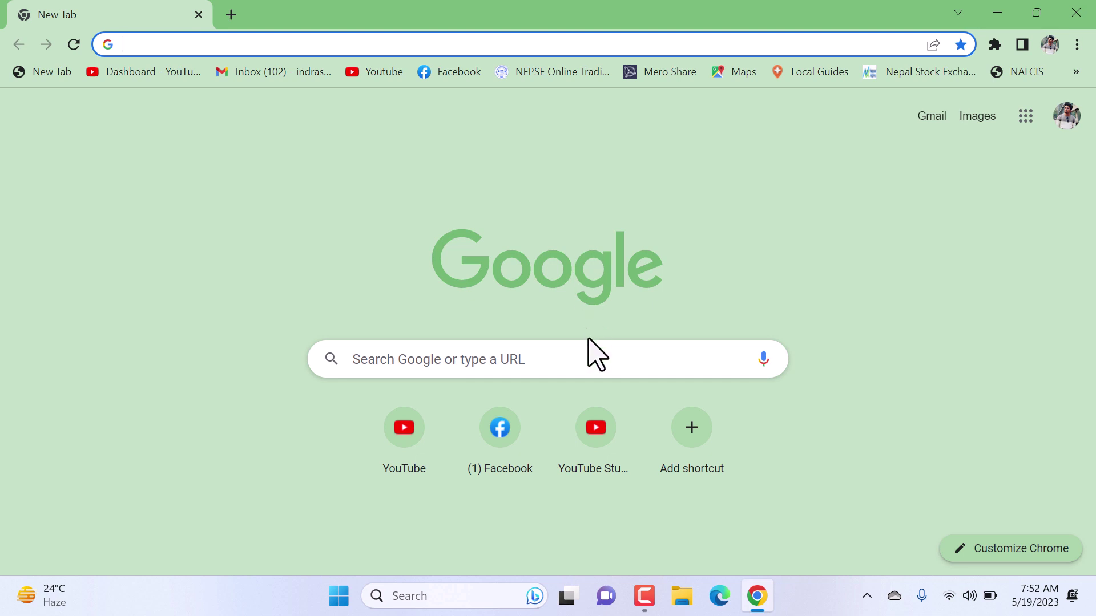
{"action": "left_click", "coordinate": [588, 353]}
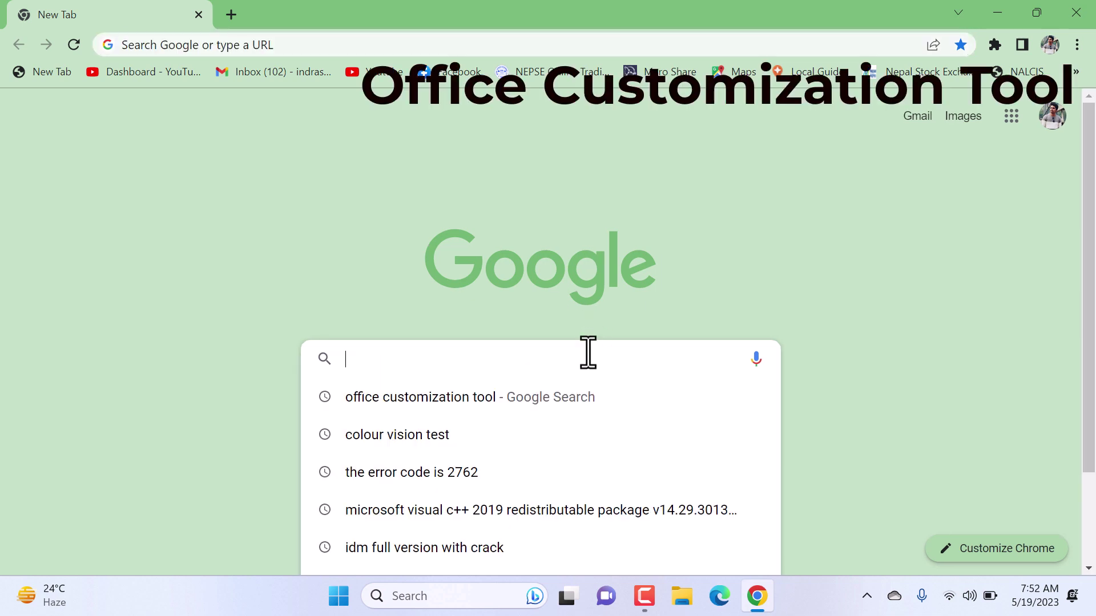
{"action": "left_click", "coordinate": [523, 403]}
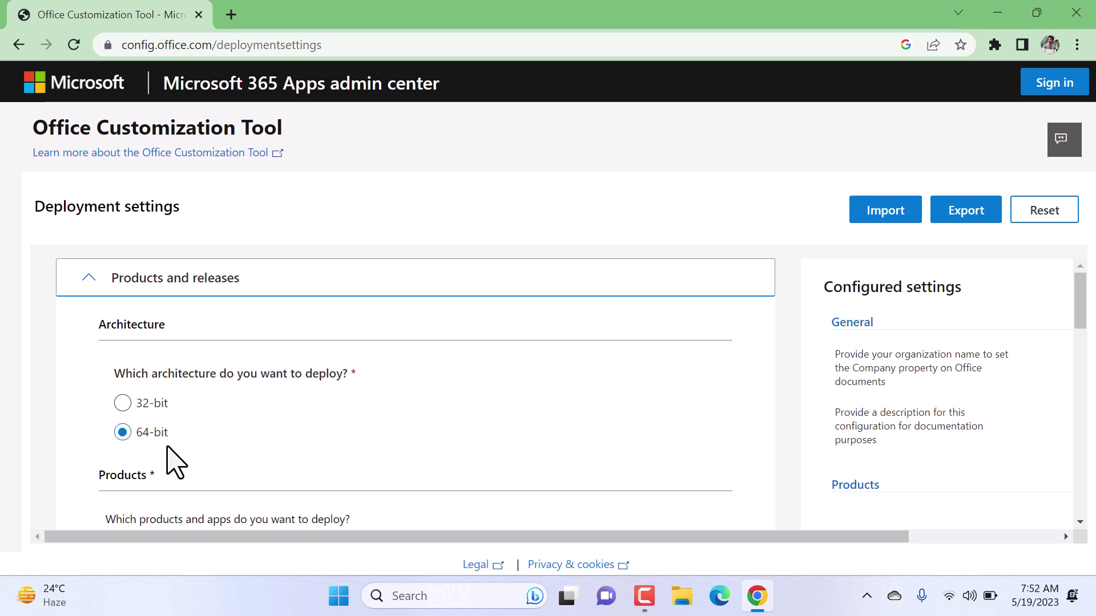
Check the PC's system type in the This PC properties, closing them and returning to the Office Customization Tool in Chrome when done
{"action": "left_click", "coordinate": [998, 12]}
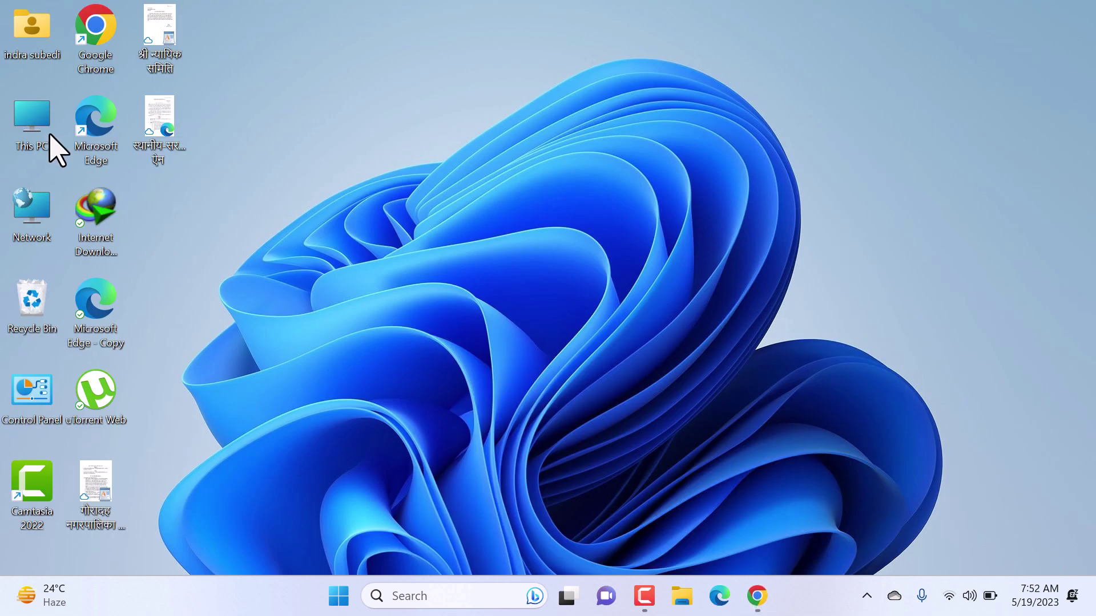
{"action": "right_click", "coordinate": [40, 123]}
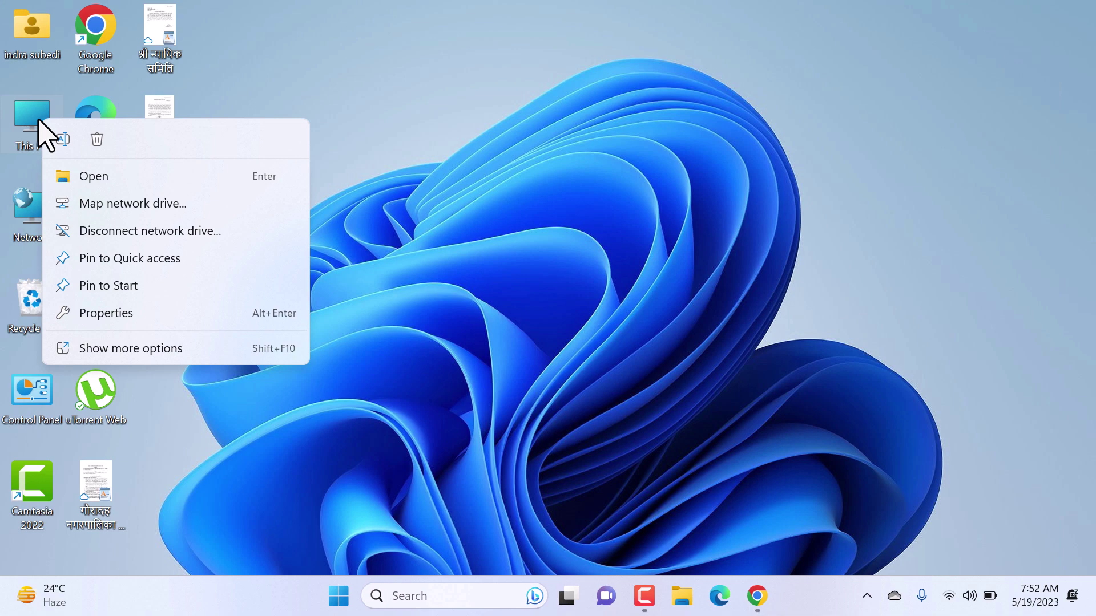
{"action": "left_click", "coordinate": [111, 314]}
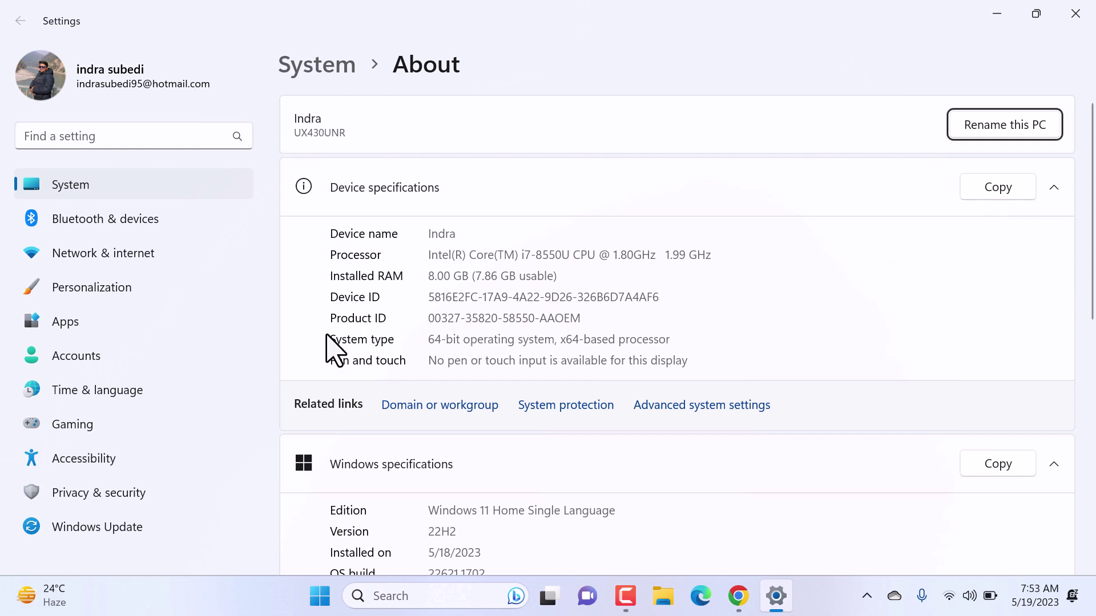
{"action": "left_click", "coordinate": [1075, 13]}
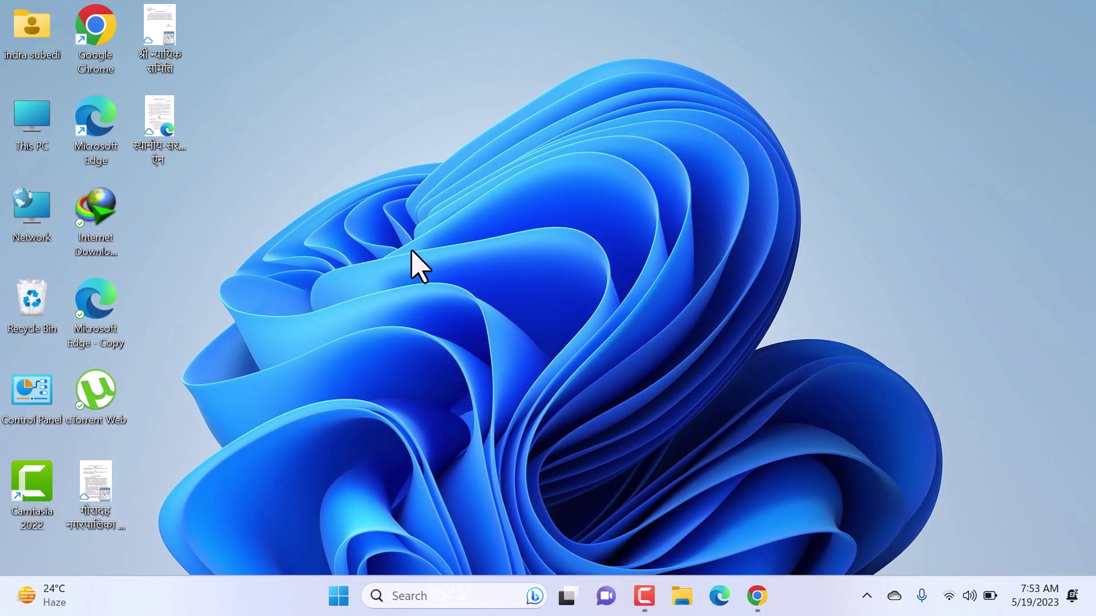
{"action": "left_click", "coordinate": [754, 599]}
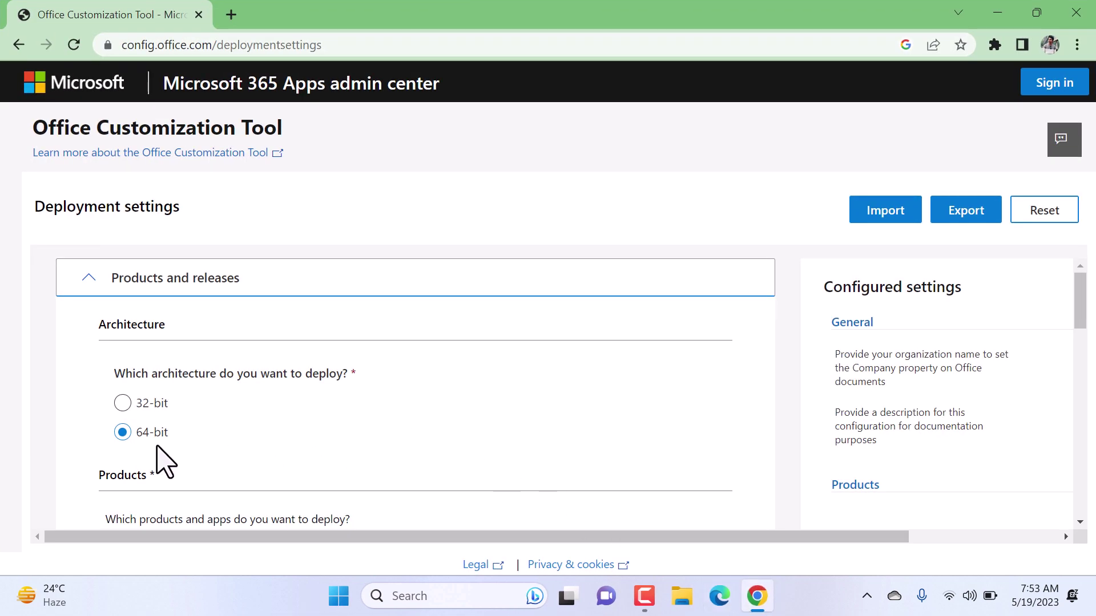
Choose Office LTSC Professional Plus 2021 - Volume License as the Office suite to deploy
{"action": "scroll", "coordinate": [277, 456], "scroll_direction": "down", "scroll_amount": 3}
{"action": "scroll", "coordinate": [275, 457], "scroll_direction": "down", "scroll_amount": 2}
{"action": "scroll", "coordinate": [277, 460], "scroll_direction": "up", "scroll_amount": 2}
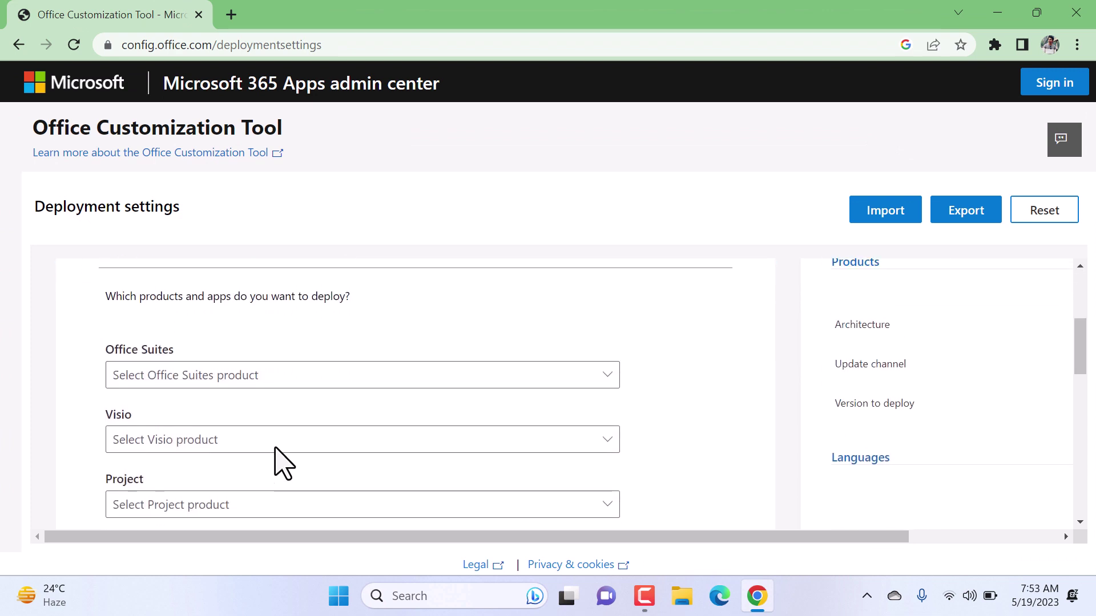
{"action": "left_click", "coordinate": [206, 426]}
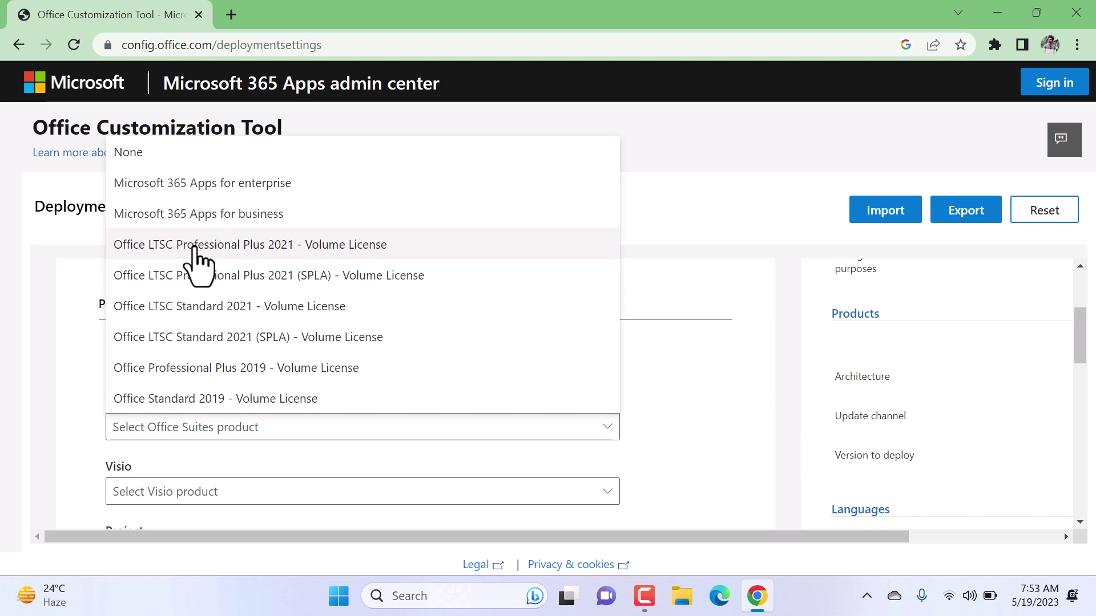
{"action": "left_click", "coordinate": [194, 245]}
Keep the default selection of included apps and continue to the language settings
{"action": "scroll", "coordinate": [421, 457], "scroll_direction": "down", "scroll_amount": 3}
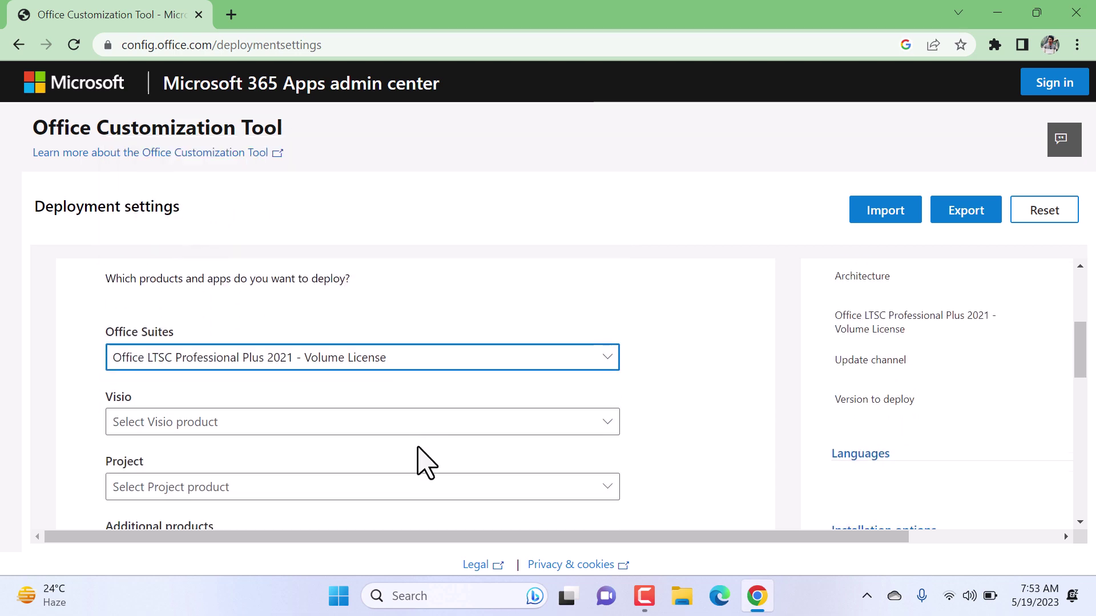
{"action": "scroll", "coordinate": [426, 462], "scroll_direction": "down", "scroll_amount": 6}
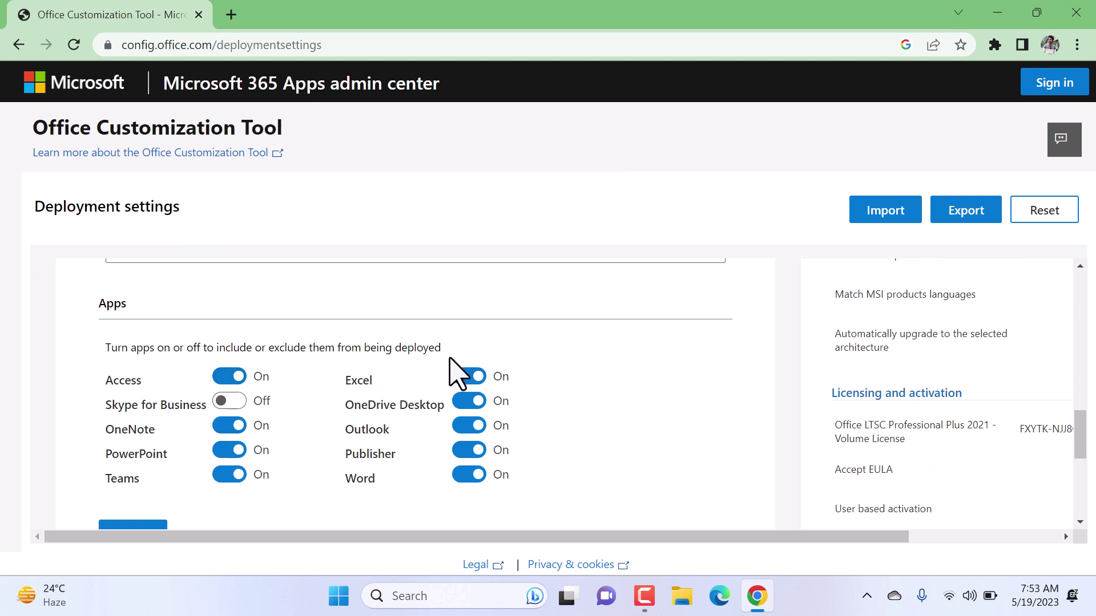
{"action": "scroll", "coordinate": [513, 436], "scroll_direction": "down", "scroll_amount": 3}
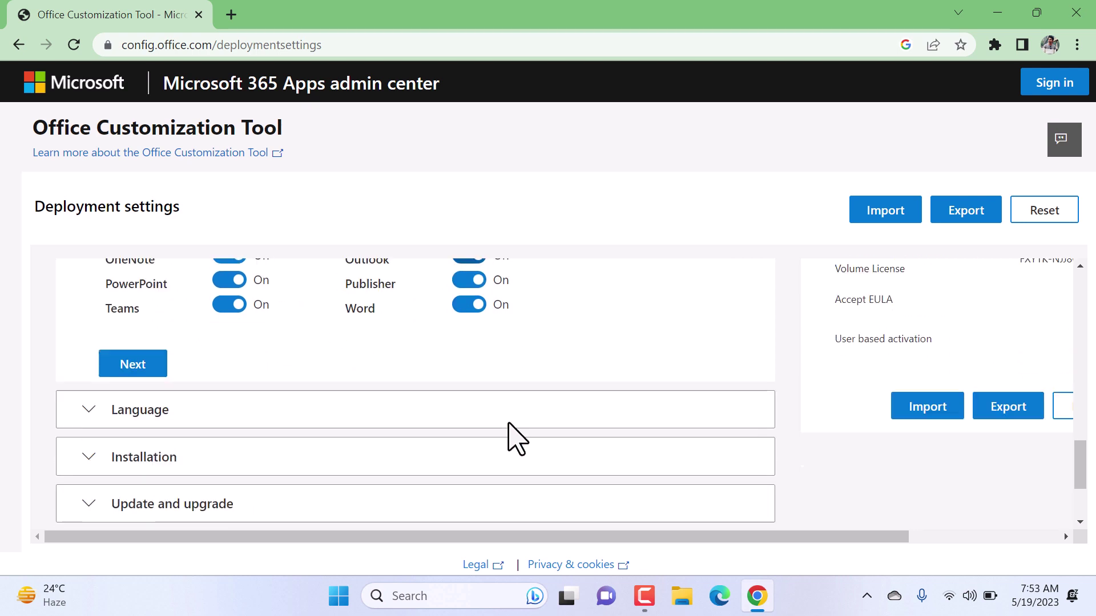
{"action": "left_click", "coordinate": [142, 372]}
Set the primary language to English (United States) and continue to the installation settings
{"action": "scroll", "coordinate": [280, 399], "scroll_direction": "down", "scroll_amount": 2}
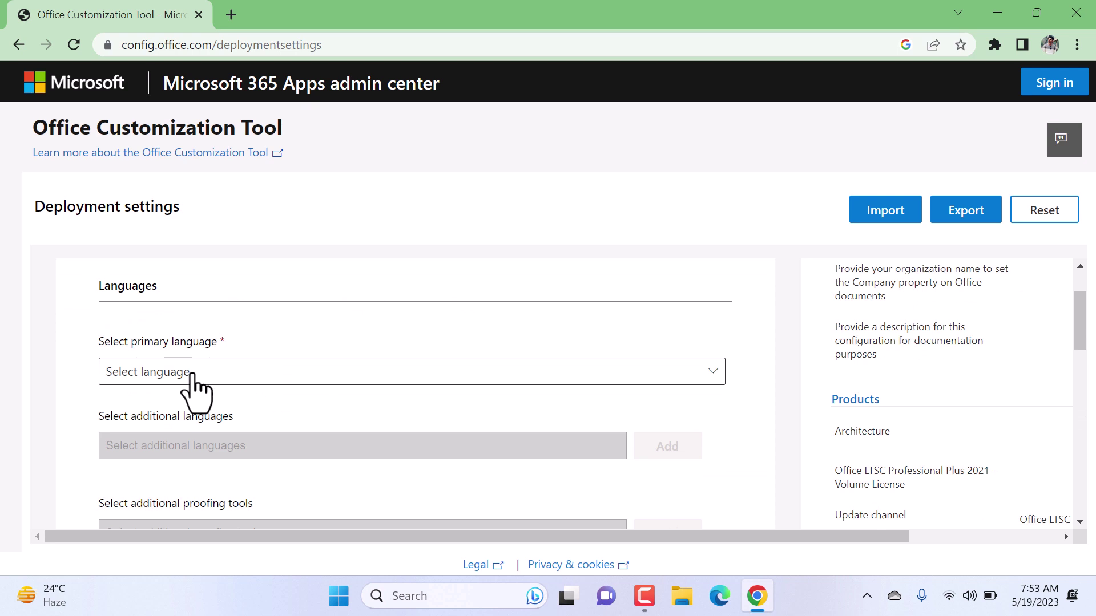
{"action": "left_click", "coordinate": [185, 372]}
{"action": "left_click", "coordinate": [231, 394]}
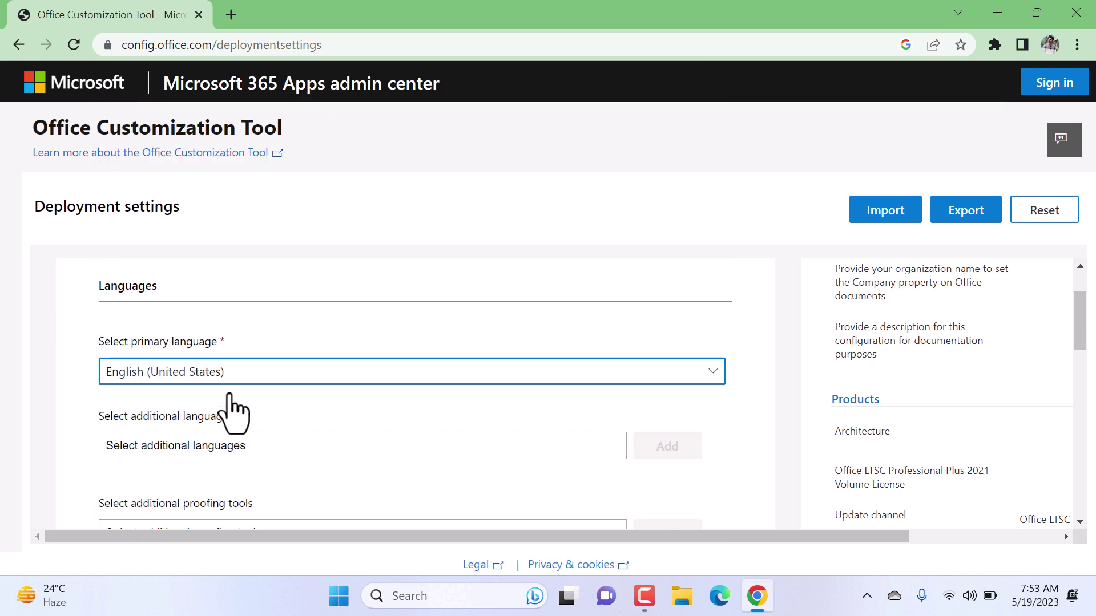
{"action": "scroll", "coordinate": [231, 400], "scroll_direction": "down", "scroll_amount": 1}
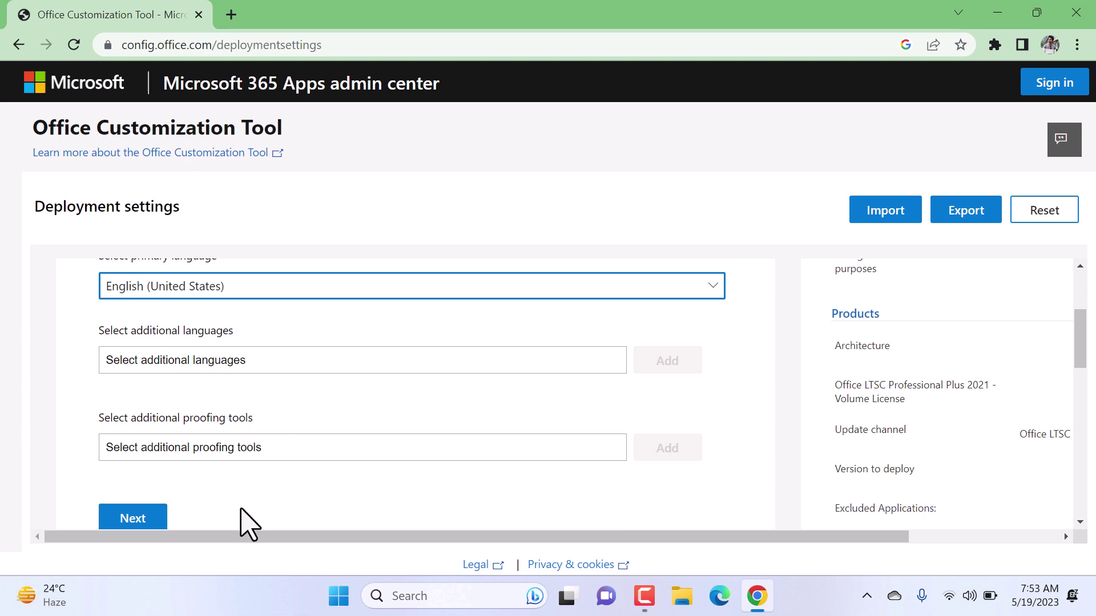
{"action": "left_click", "coordinate": [146, 518]}
Keep the default installation options and continue to the update and upgrade settings
{"action": "scroll", "coordinate": [496, 422], "scroll_direction": "down", "scroll_amount": 3}
{"action": "scroll", "coordinate": [495, 443], "scroll_direction": "down", "scroll_amount": 3}
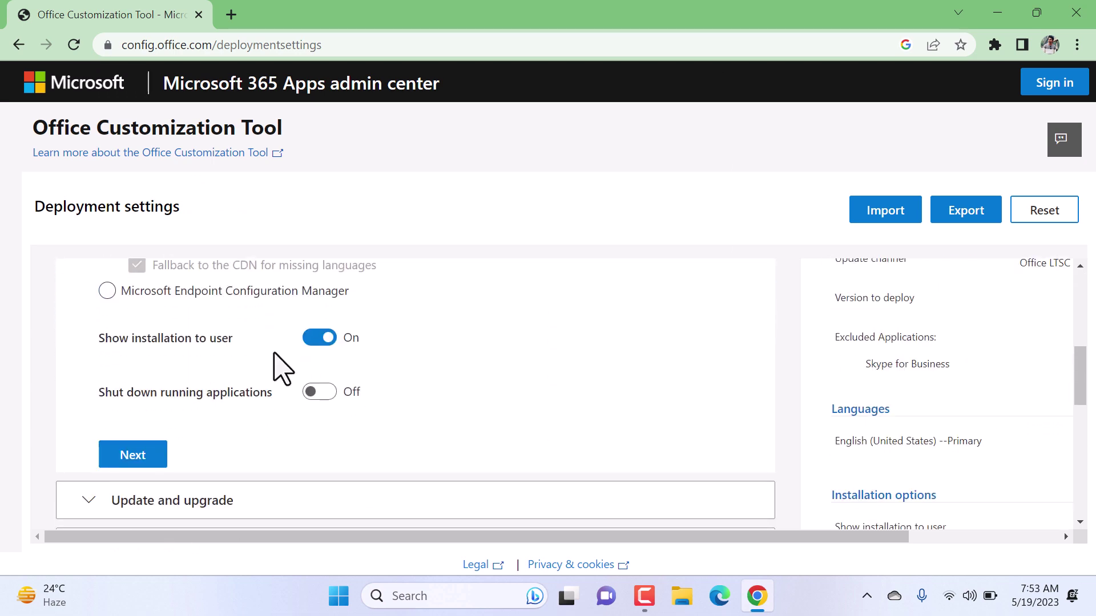
{"action": "left_click", "coordinate": [135, 455]}
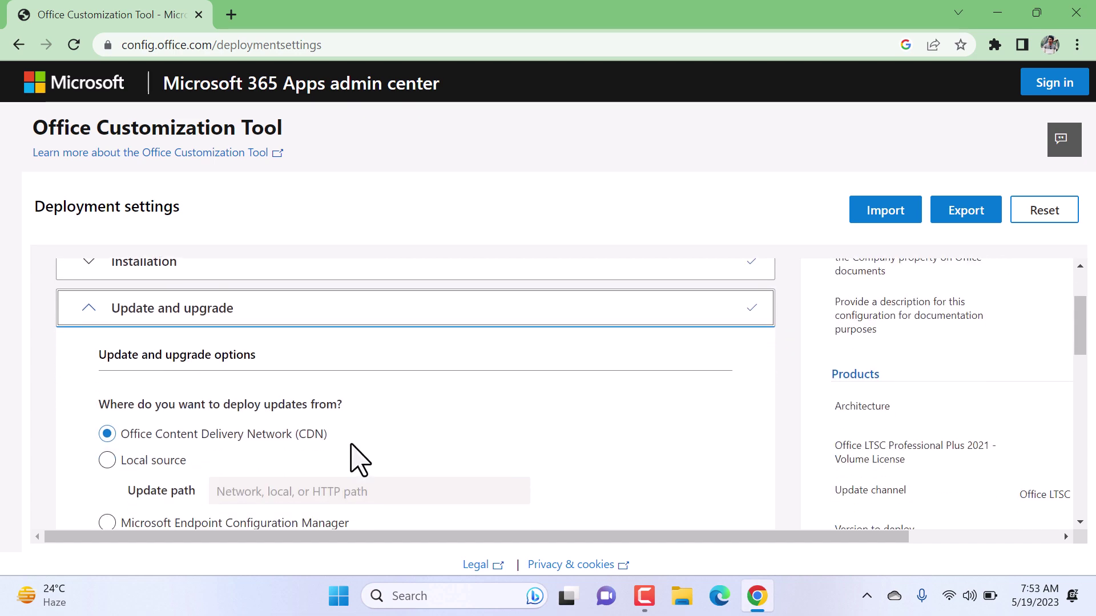
Turn off uninstalling any MSI versions of Office, including Visio and Project, and continue to licensing and activation
{"action": "scroll", "coordinate": [354, 457], "scroll_direction": "down", "scroll_amount": 3}
{"action": "scroll", "coordinate": [354, 457], "scroll_direction": "down", "scroll_amount": 3}
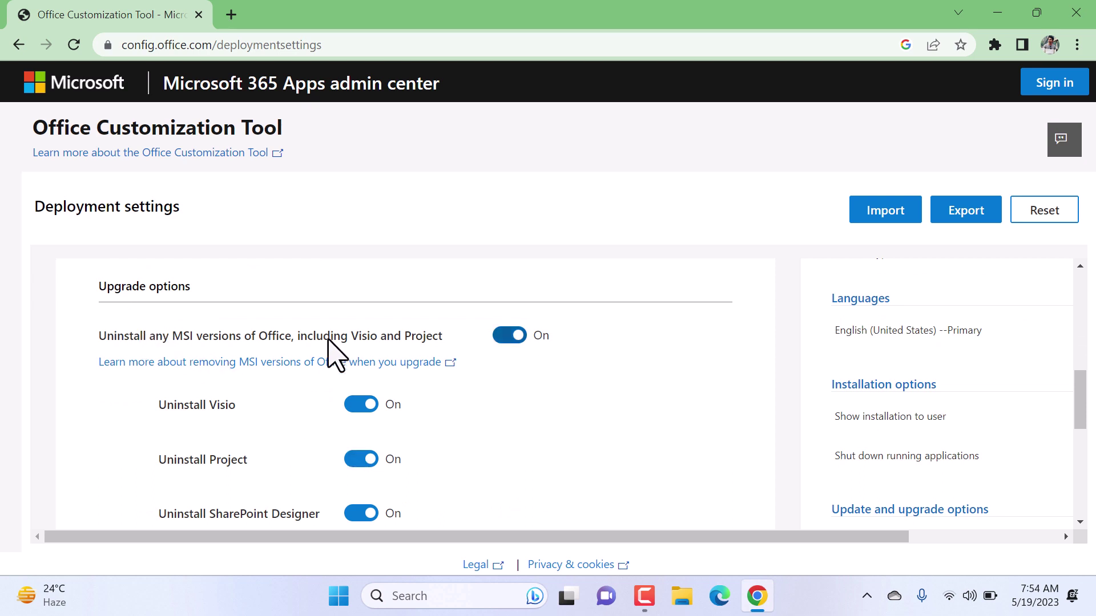
{"action": "left_click", "coordinate": [505, 337]}
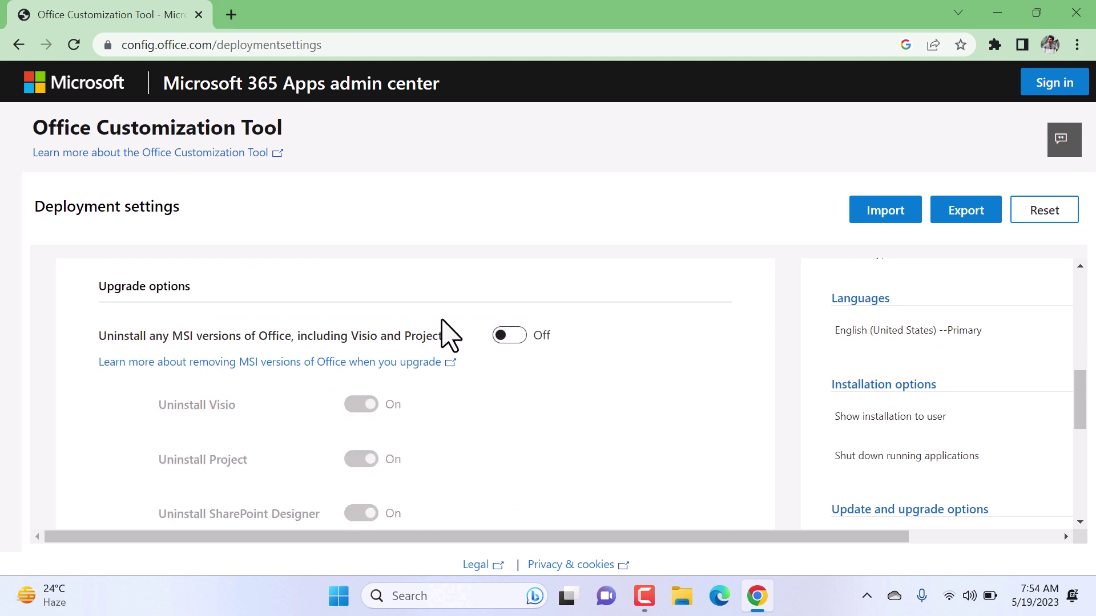
{"action": "scroll", "coordinate": [577, 362], "scroll_direction": "down", "scroll_amount": 3}
{"action": "scroll", "coordinate": [577, 362], "scroll_direction": "down", "scroll_amount": 3}
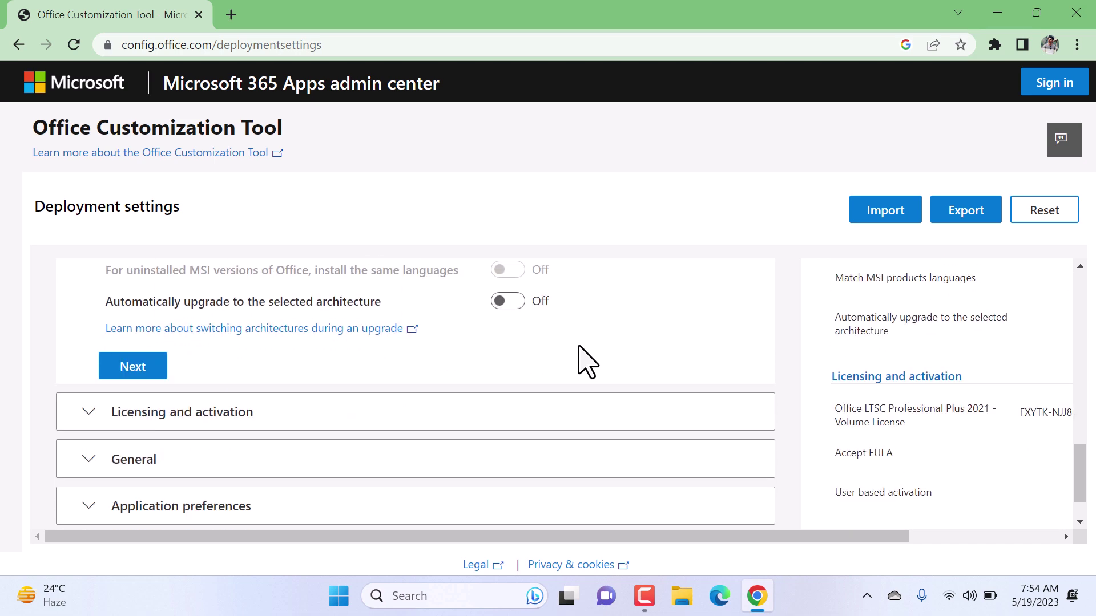
{"action": "left_click", "coordinate": [135, 375]}
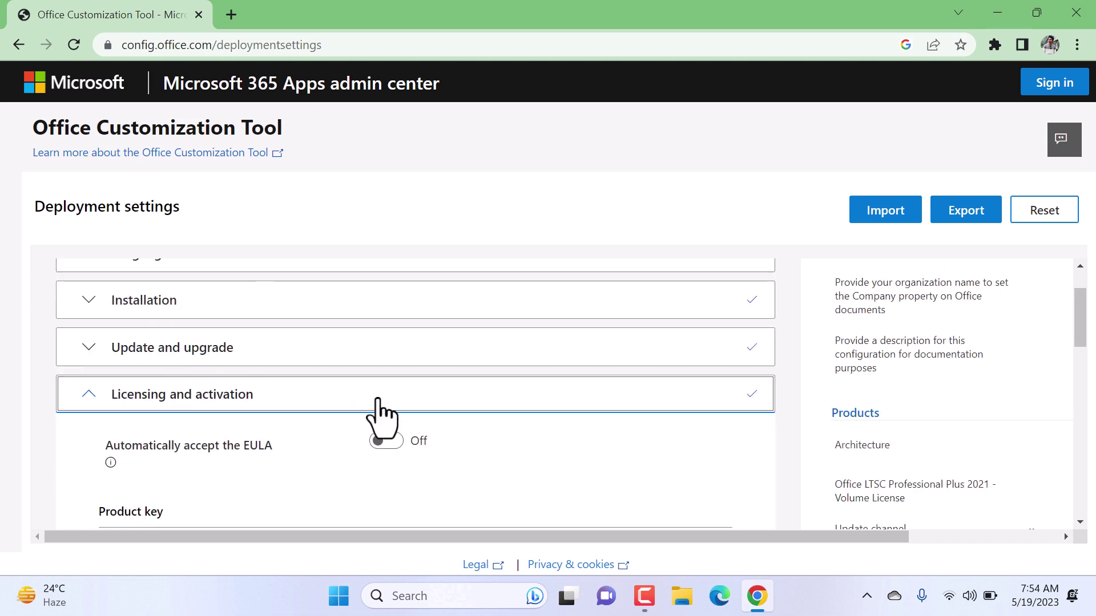
Keep the KMS product key and user based activation defaults, and continue to the general settings
{"action": "scroll", "coordinate": [381, 411], "scroll_direction": "down", "scroll_amount": 2}
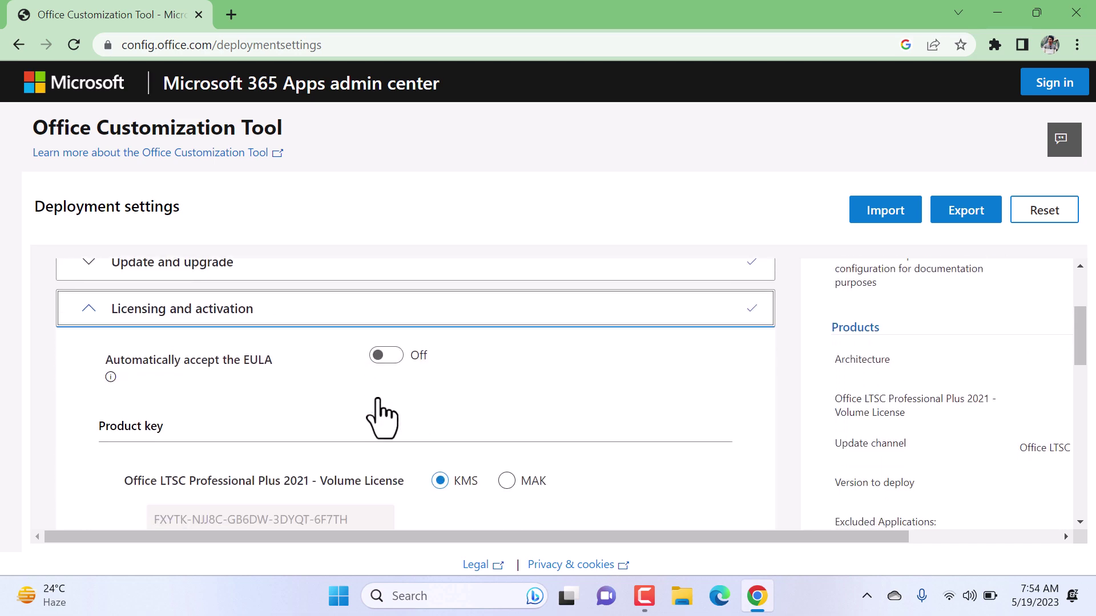
{"action": "scroll", "coordinate": [378, 399], "scroll_direction": "down", "scroll_amount": 3}
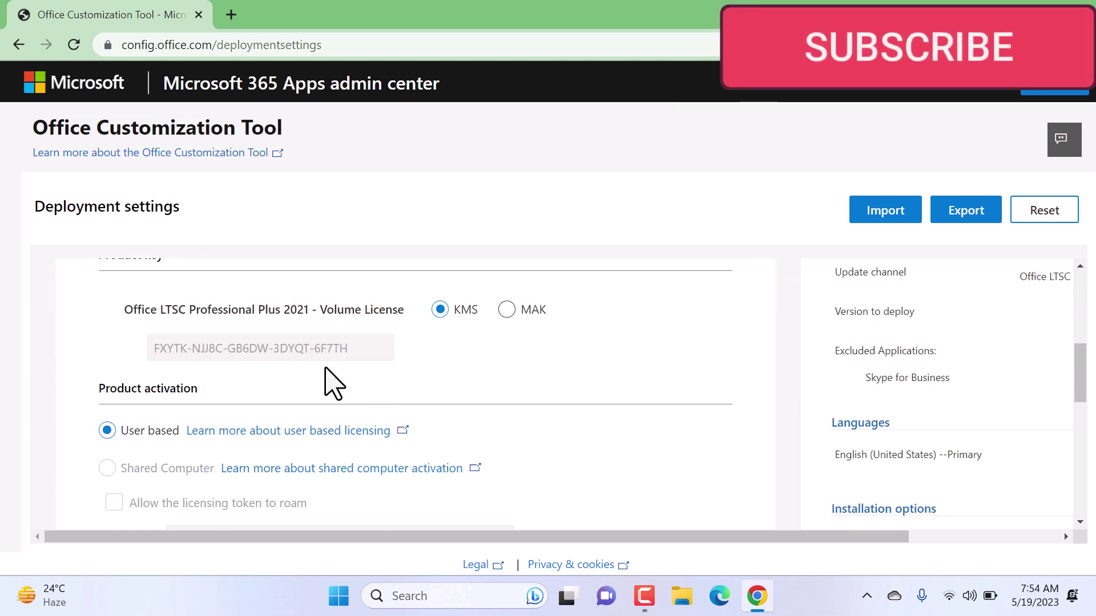
{"action": "scroll", "coordinate": [326, 377], "scroll_direction": "down", "scroll_amount": 5}
{"action": "left_click", "coordinate": [208, 423]}
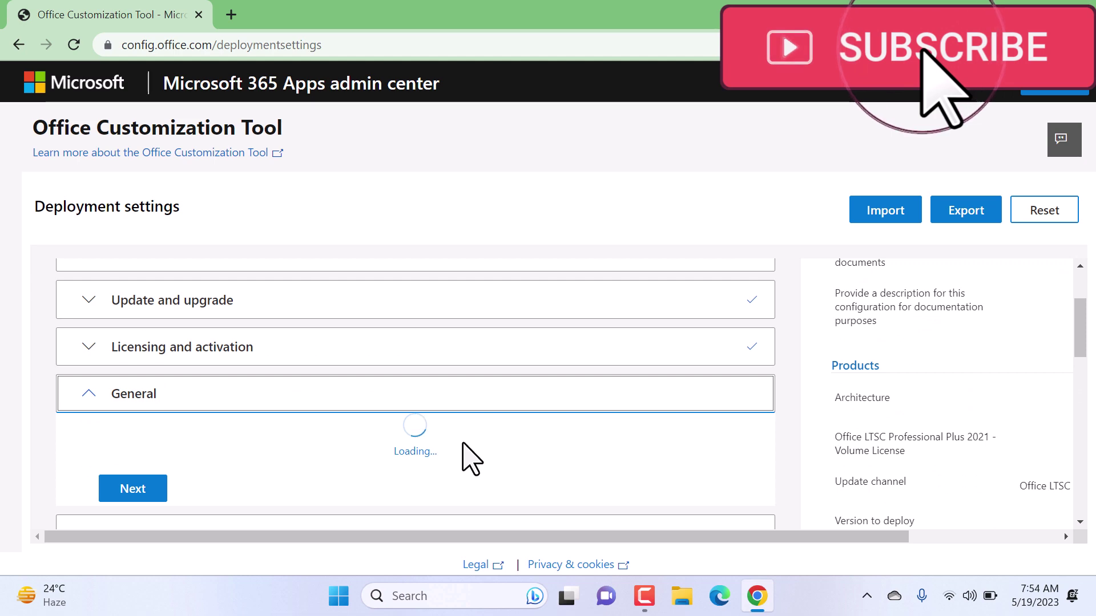
Leave the organization name, description and application preferences at their defaults and finish the configuration
{"action": "scroll", "coordinate": [477, 457], "scroll_direction": "down", "scroll_amount": 3}
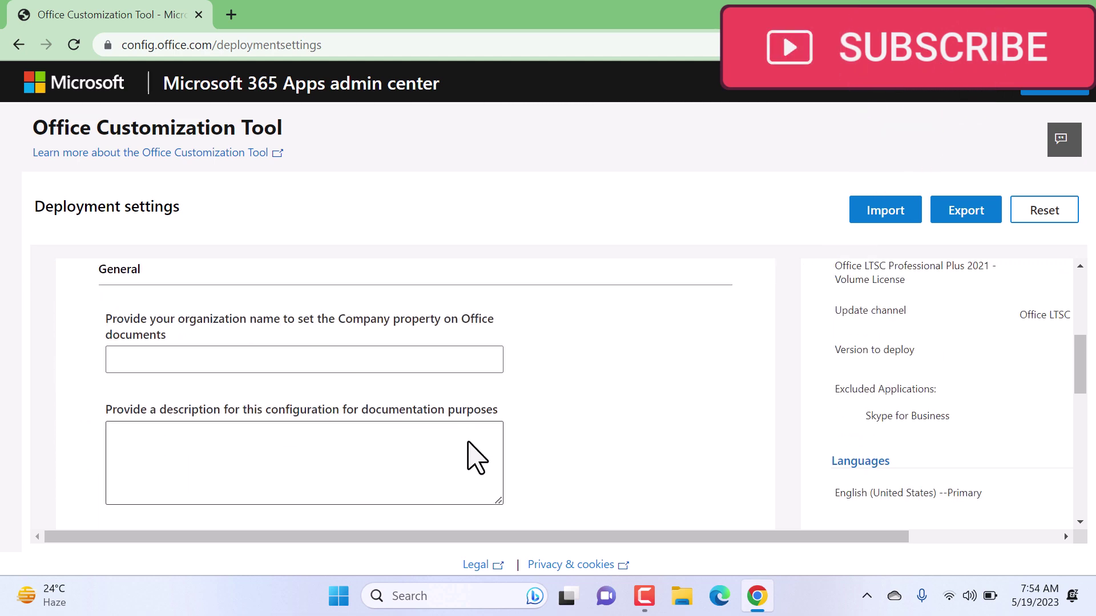
{"action": "scroll", "coordinate": [467, 447], "scroll_direction": "down", "scroll_amount": 3}
{"action": "left_click", "coordinate": [117, 381]}
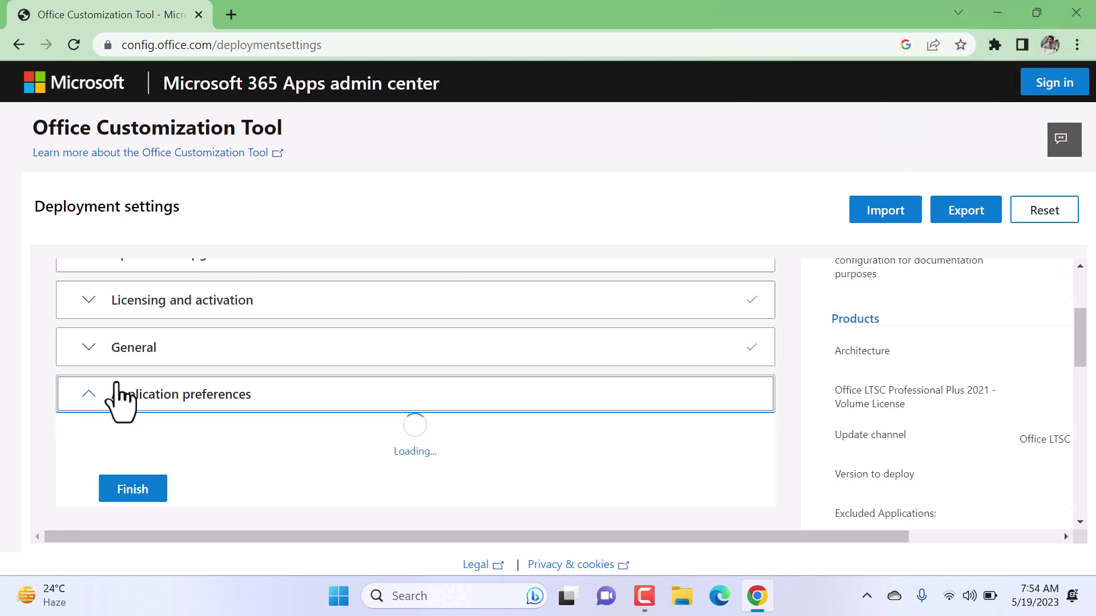
{"action": "scroll", "coordinate": [354, 454], "scroll_direction": "down", "scroll_amount": 1}
{"action": "scroll", "coordinate": [758, 447], "scroll_direction": "down", "scroll_amount": 10}
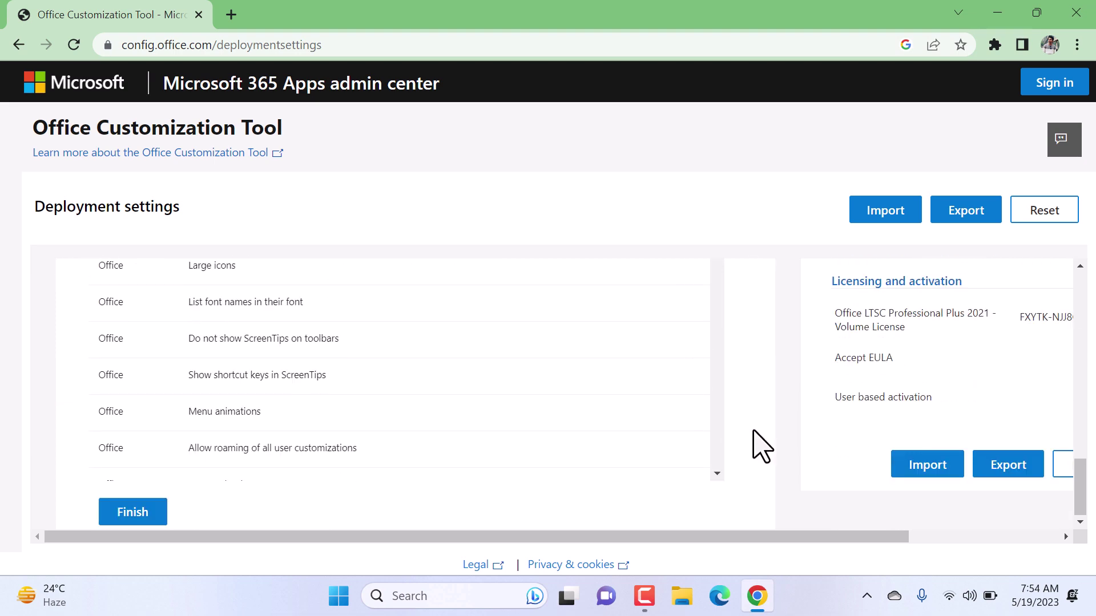
{"action": "left_click", "coordinate": [144, 514]}
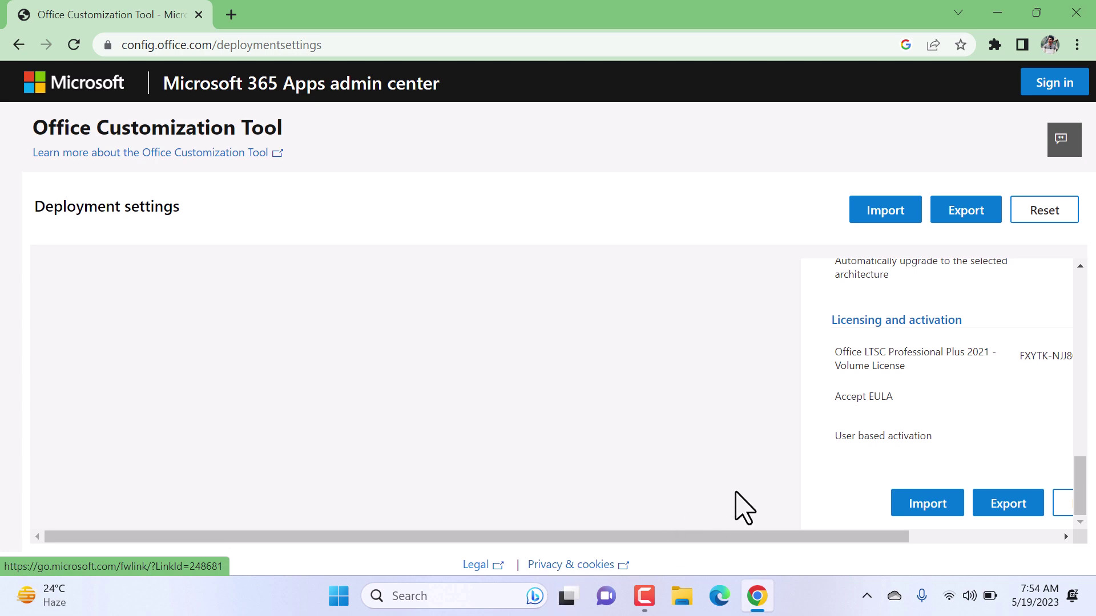
Start exporting the configuration with Office Open XML formats as the default file format
{"action": "left_click", "coordinate": [1012, 499]}
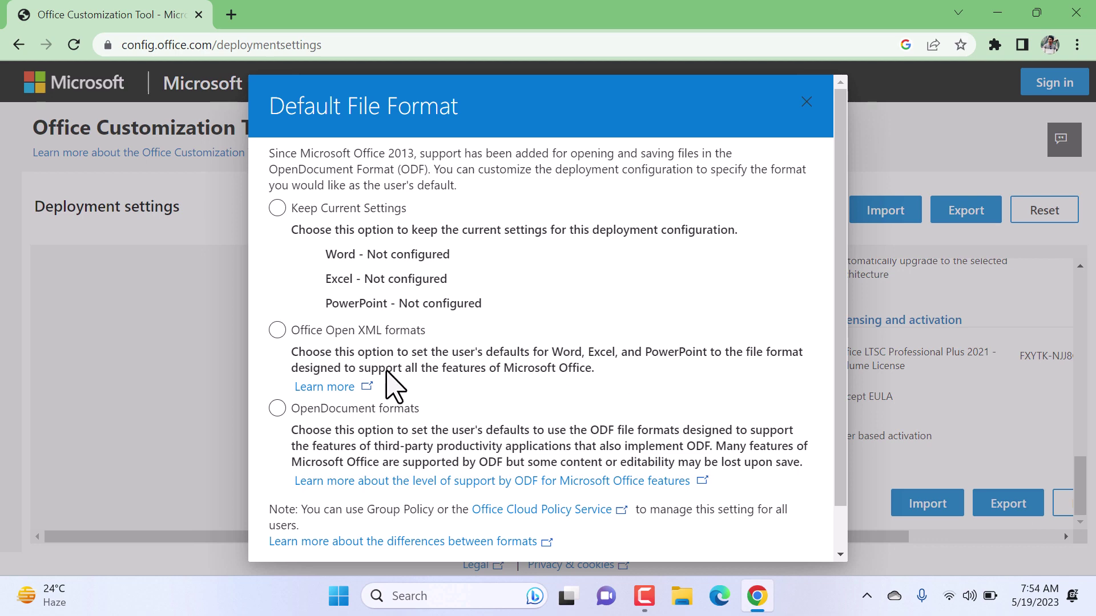
{"action": "left_click", "coordinate": [277, 331]}
{"action": "scroll", "coordinate": [571, 315], "scroll_direction": "down", "scroll_amount": 2}
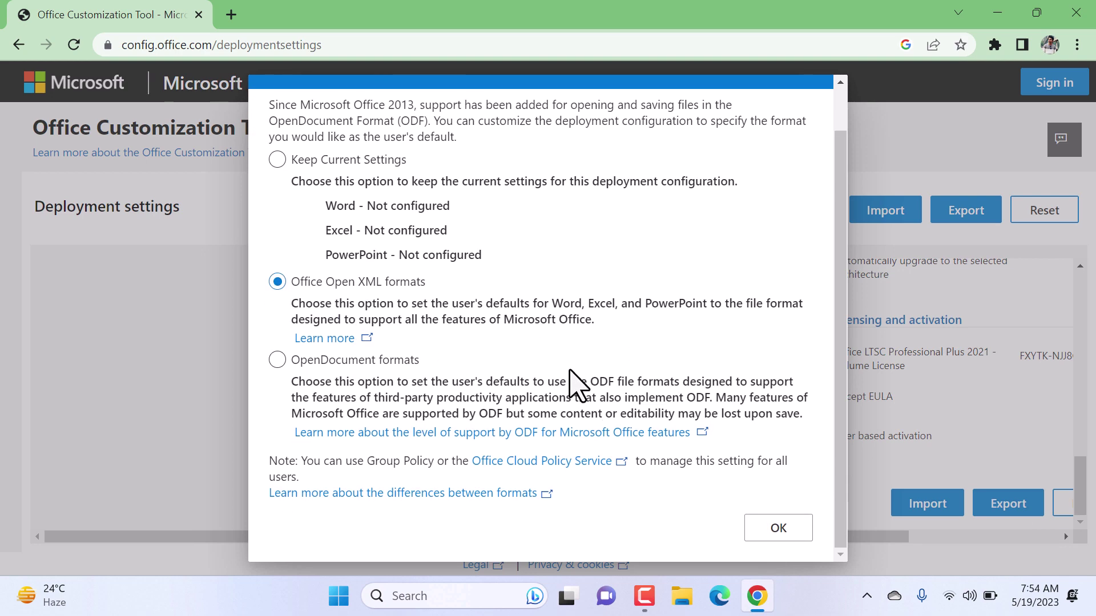
{"action": "left_click", "coordinate": [772, 526]}
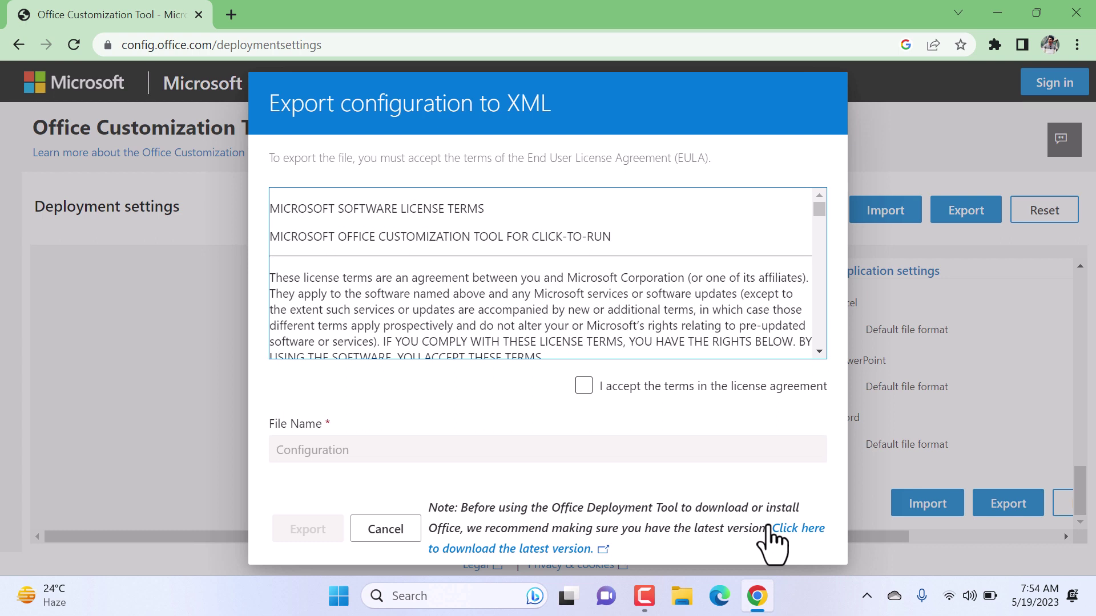
Accept the license agreement, export the configuration under the file name Configuration, and keep the downloaded XML file
{"action": "left_click", "coordinate": [629, 393]}
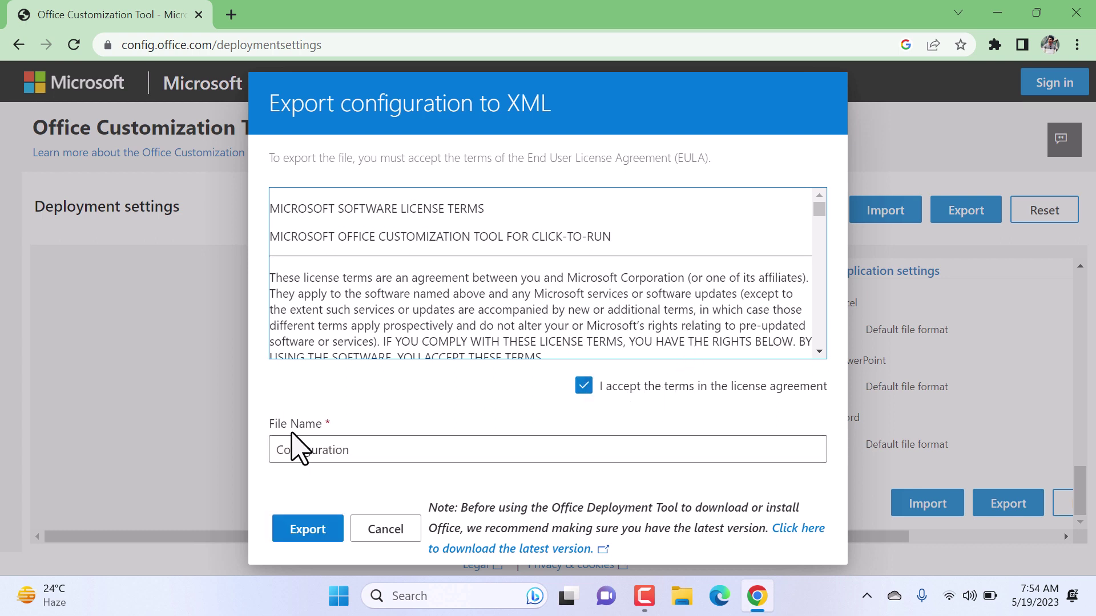
{"action": "left_click", "coordinate": [327, 525]}
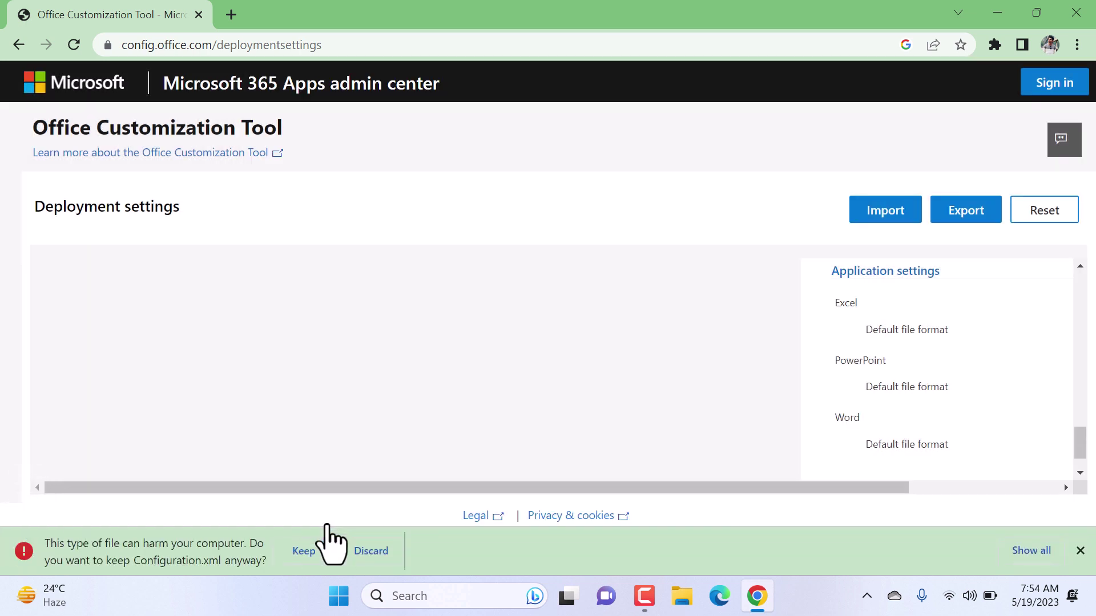
{"action": "left_click", "coordinate": [311, 553]}
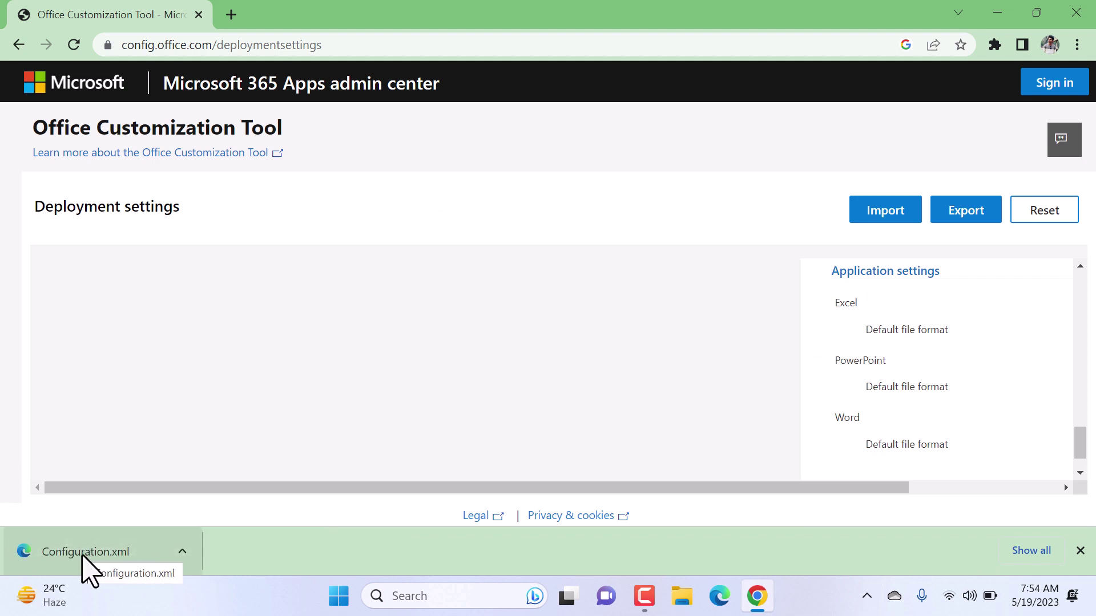
Show the downloaded Configuration.xml in its folder and cut the file for moving
{"action": "left_click", "coordinate": [185, 554]}
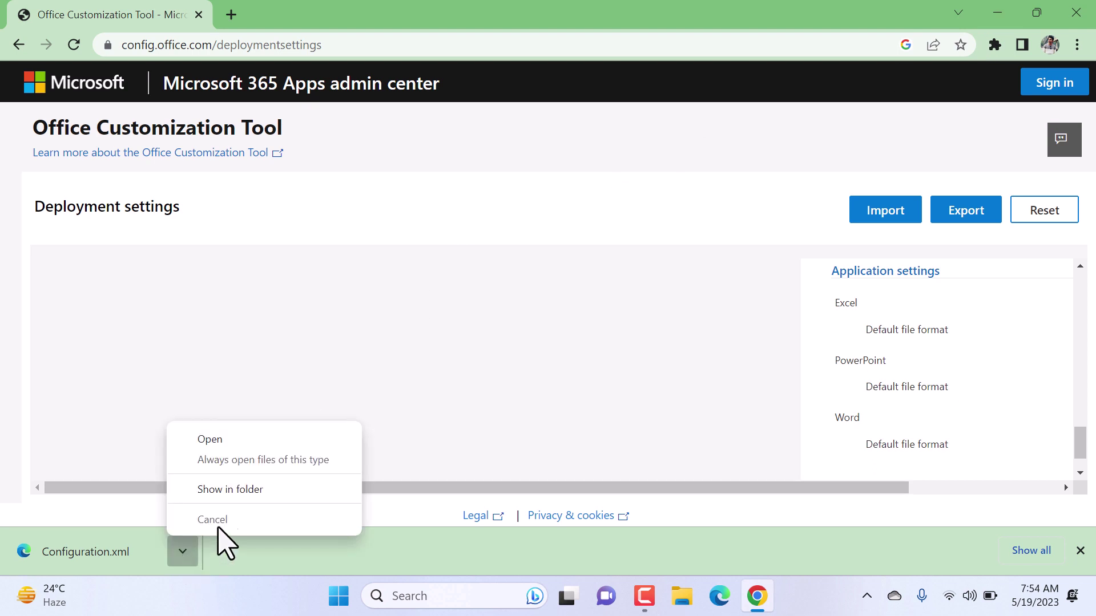
{"action": "left_click", "coordinate": [229, 490]}
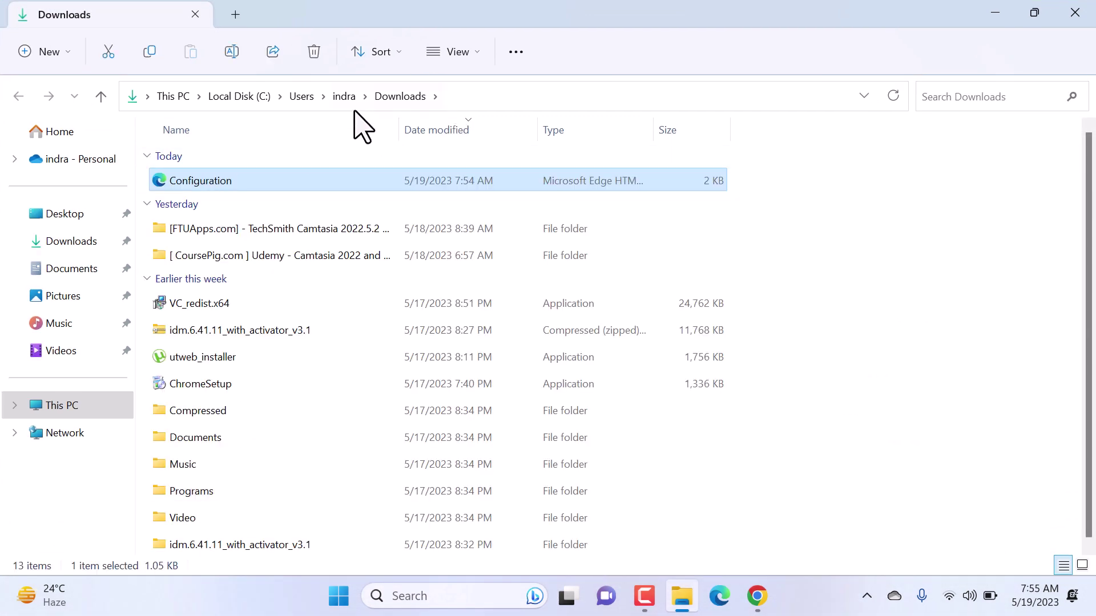
{"action": "right_click", "coordinate": [207, 181]}
{"action": "left_click", "coordinate": [231, 207]}
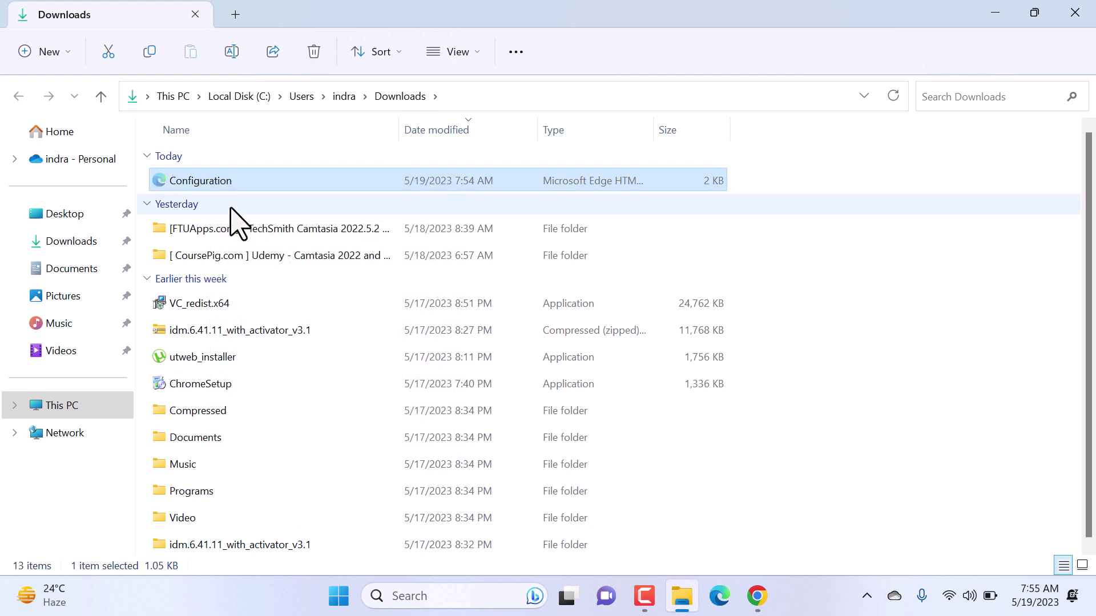
Create a folder named Ms Office 2021 in C:\Program Files, granting the administrator permission
{"action": "left_click", "coordinate": [107, 405]}
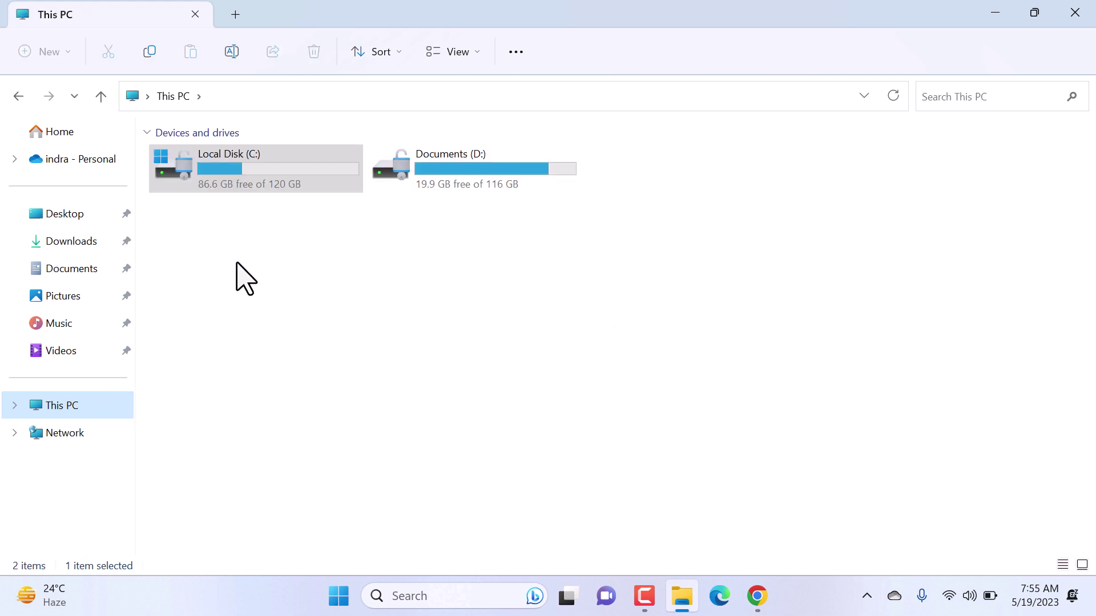
{"action": "double_click", "coordinate": [236, 162]}
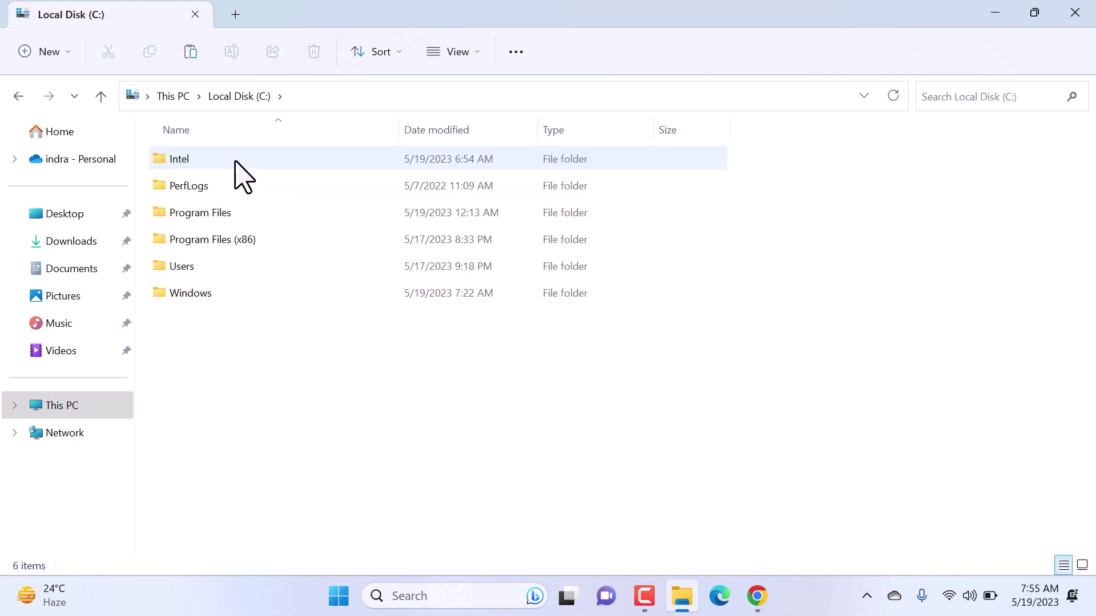
{"action": "double_click", "coordinate": [234, 220]}
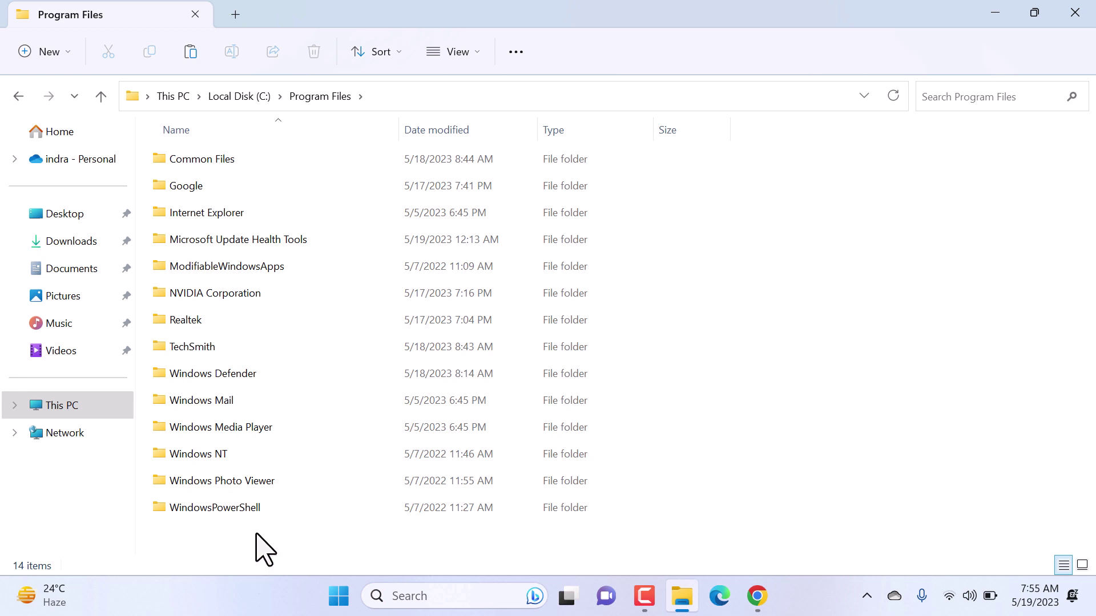
{"action": "right_click", "coordinate": [297, 536]}
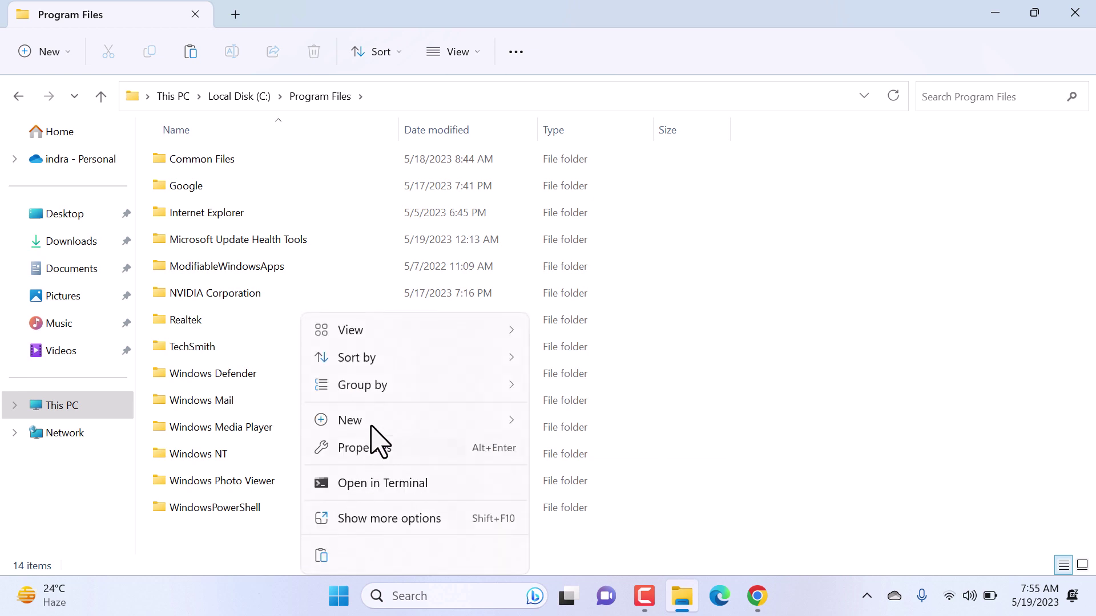
{"action": "mouse_move", "coordinate": [393, 412]}
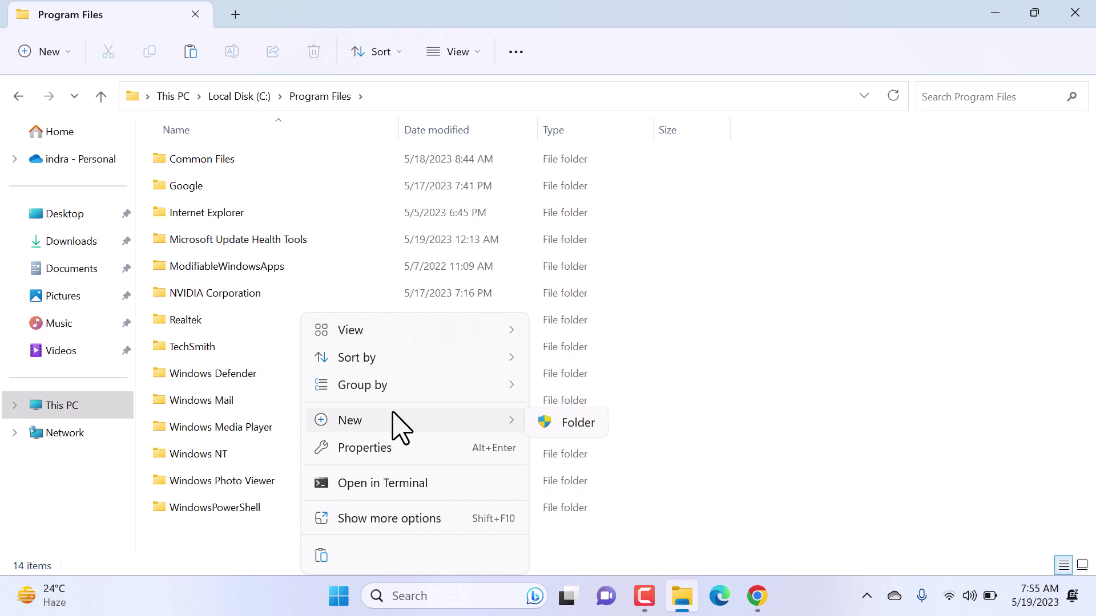
{"action": "left_click", "coordinate": [556, 427]}
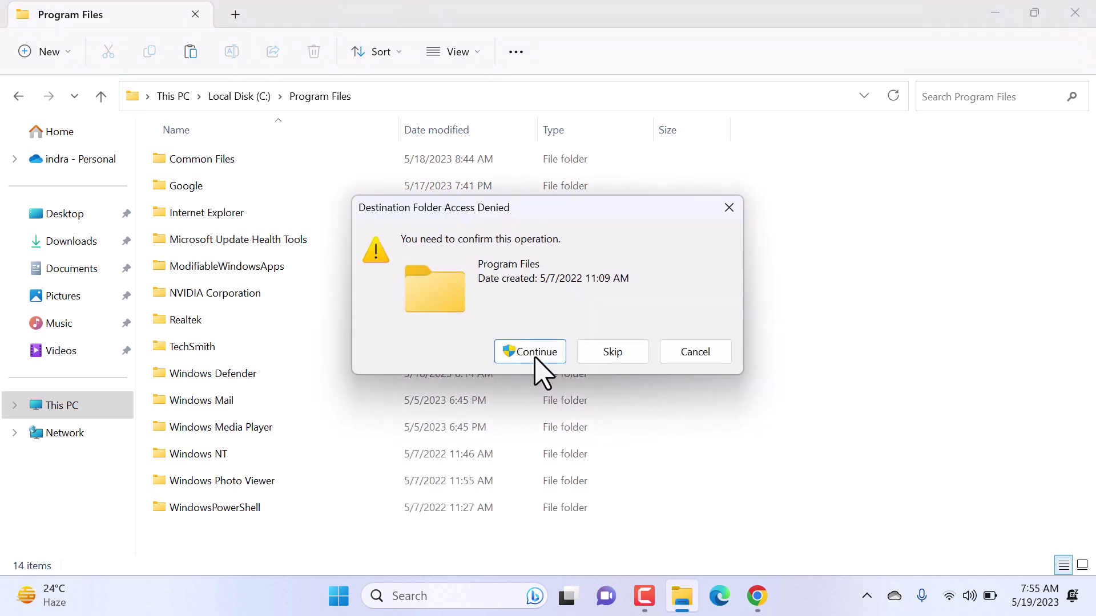
{"action": "left_click", "coordinate": [534, 356]}
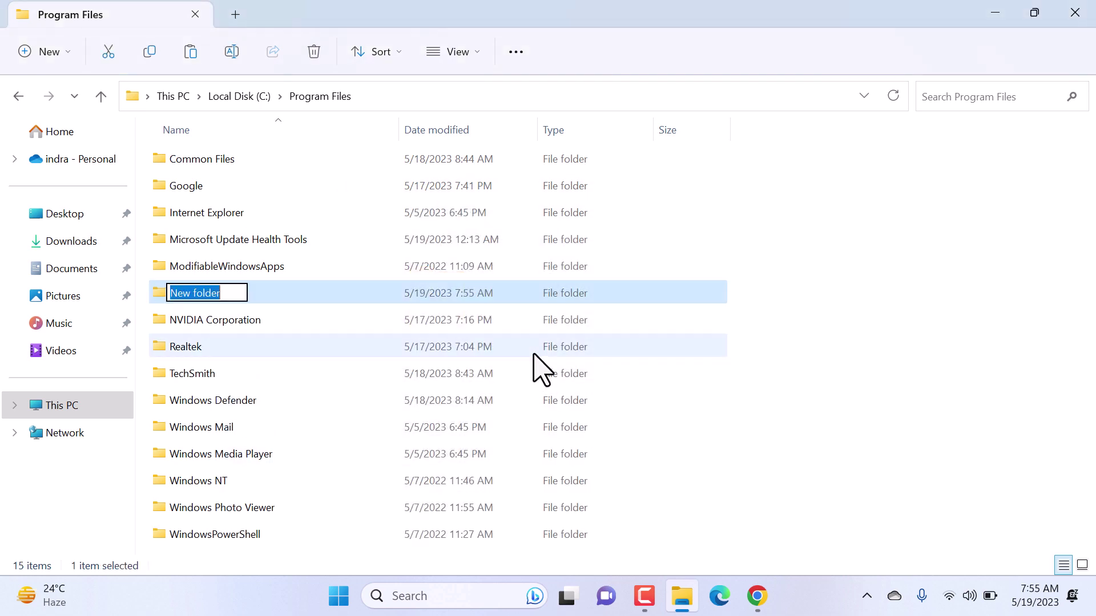
{"action": "key", "text": "BackSpace"}
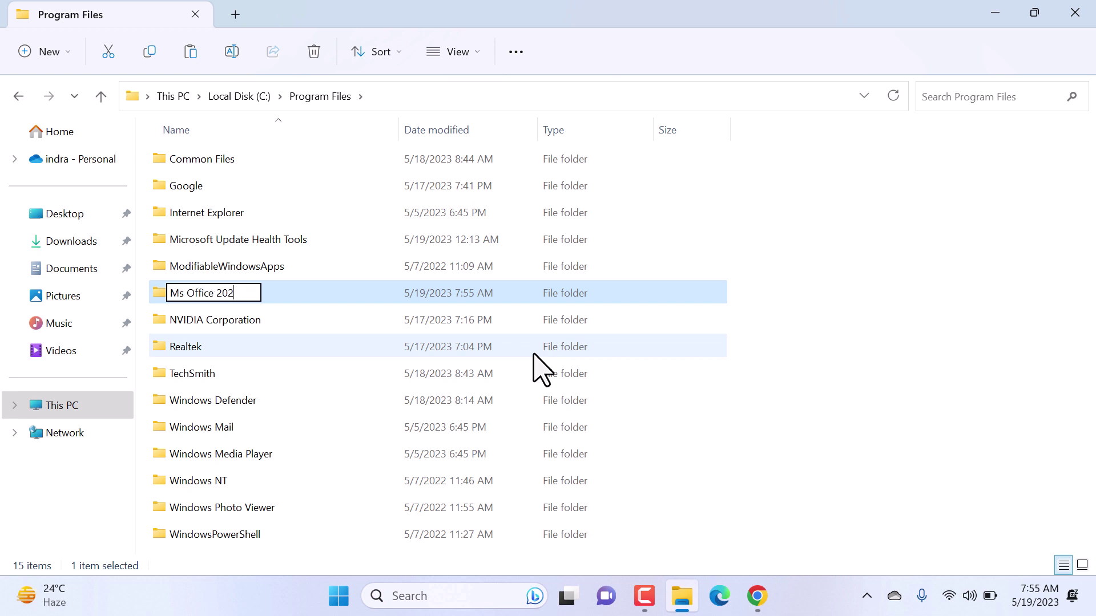
{"action": "key", "text": "Return"}
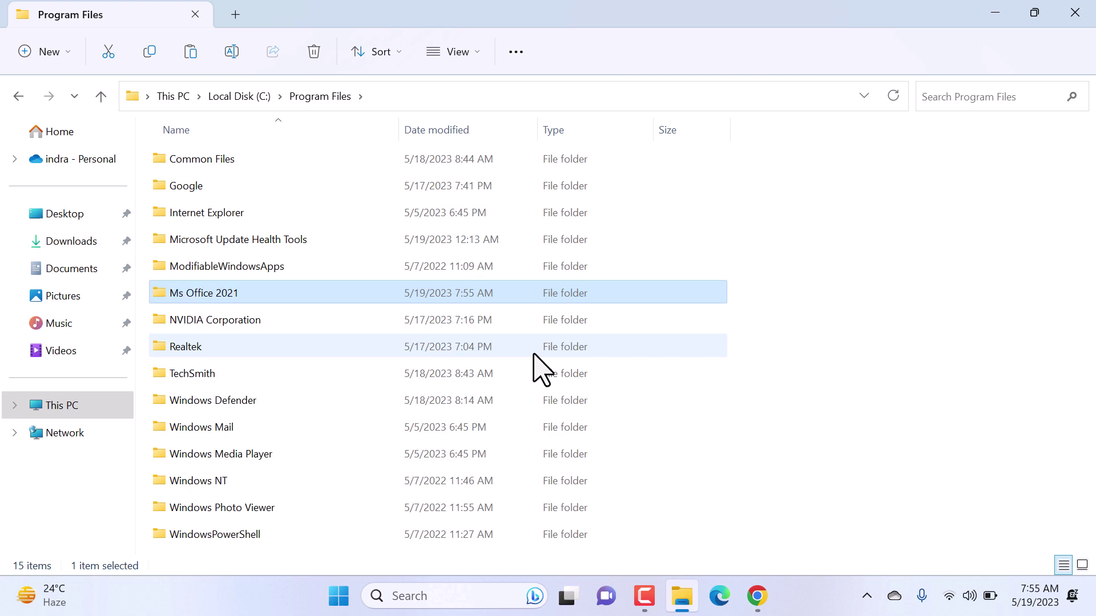
Paste the Configuration file into the Ms Office 2021 folder, granting the administrator permission
{"action": "key", "text": "Return"}
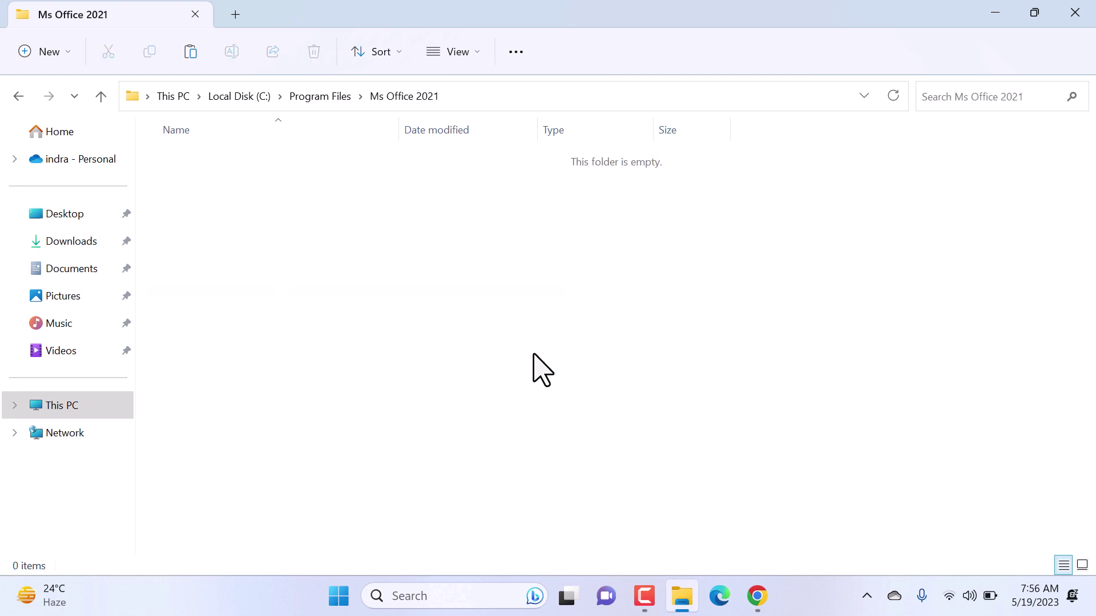
{"action": "right_click", "coordinate": [533, 355]}
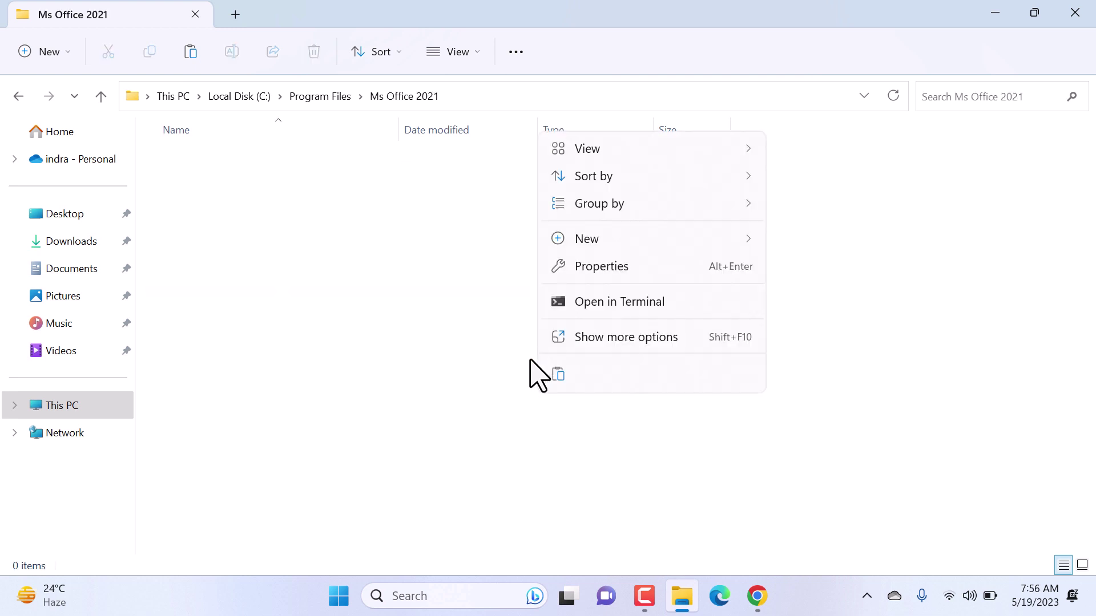
{"action": "left_click", "coordinate": [555, 375]}
{"action": "left_click", "coordinate": [269, 244]}
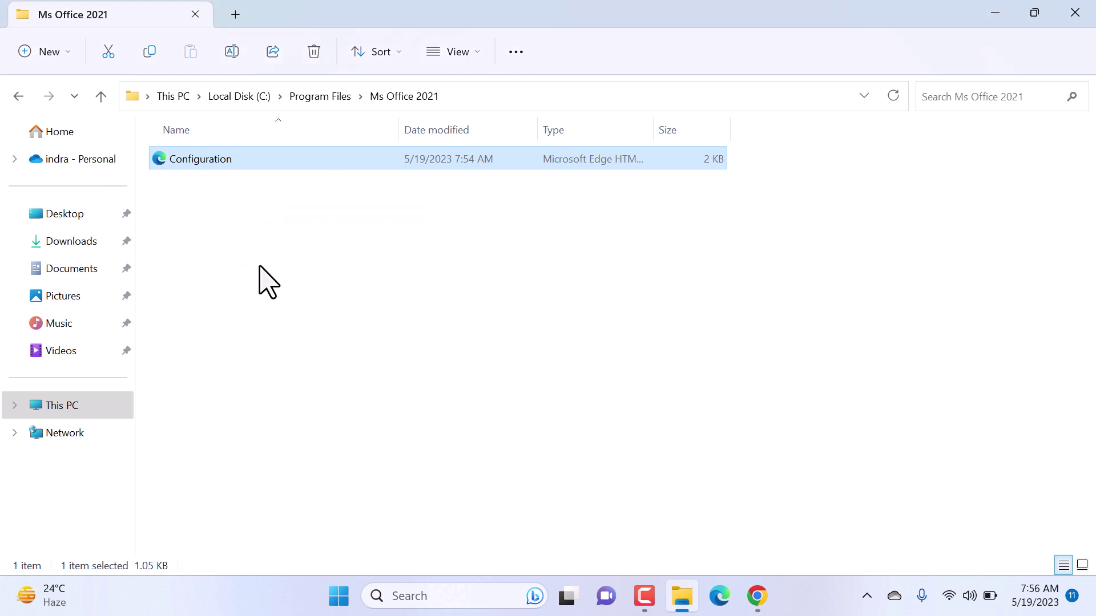
{"action": "left_click", "coordinate": [284, 298]}
Switch to Chrome and search Google for "office deployment tool" in a new tab
{"action": "left_click", "coordinate": [755, 606]}
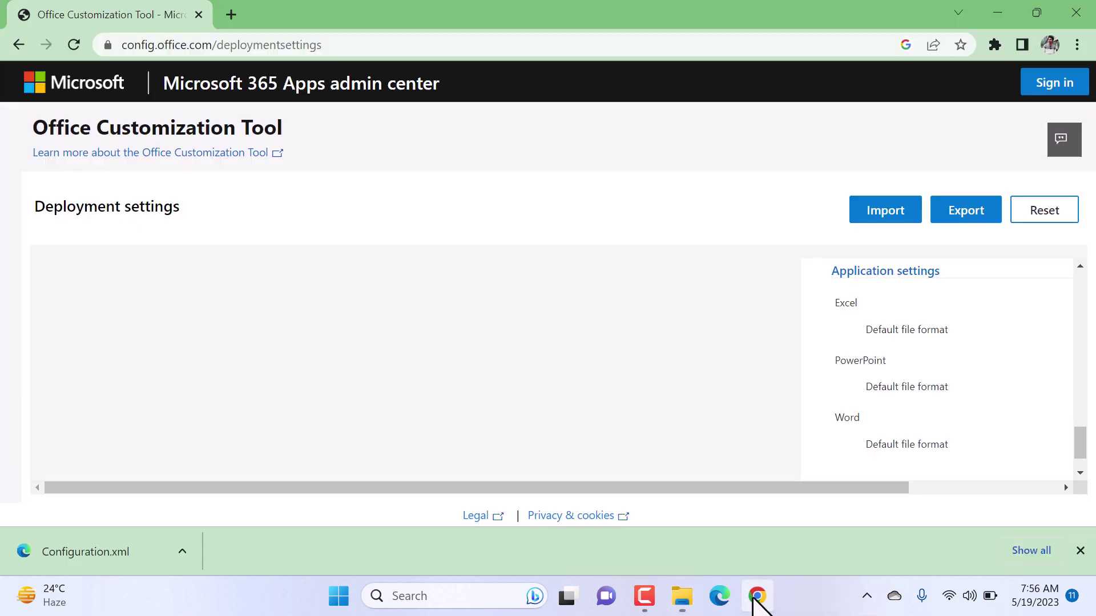
{"action": "scroll", "coordinate": [588, 393], "scroll_direction": "up", "scroll_amount": 2}
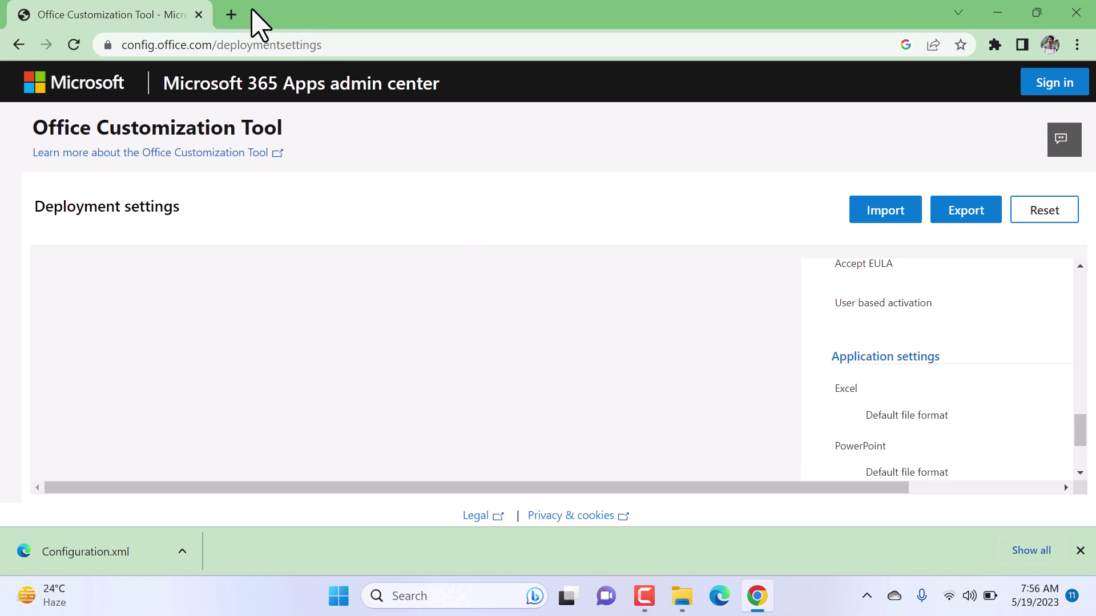
{"action": "left_click", "coordinate": [234, 13]}
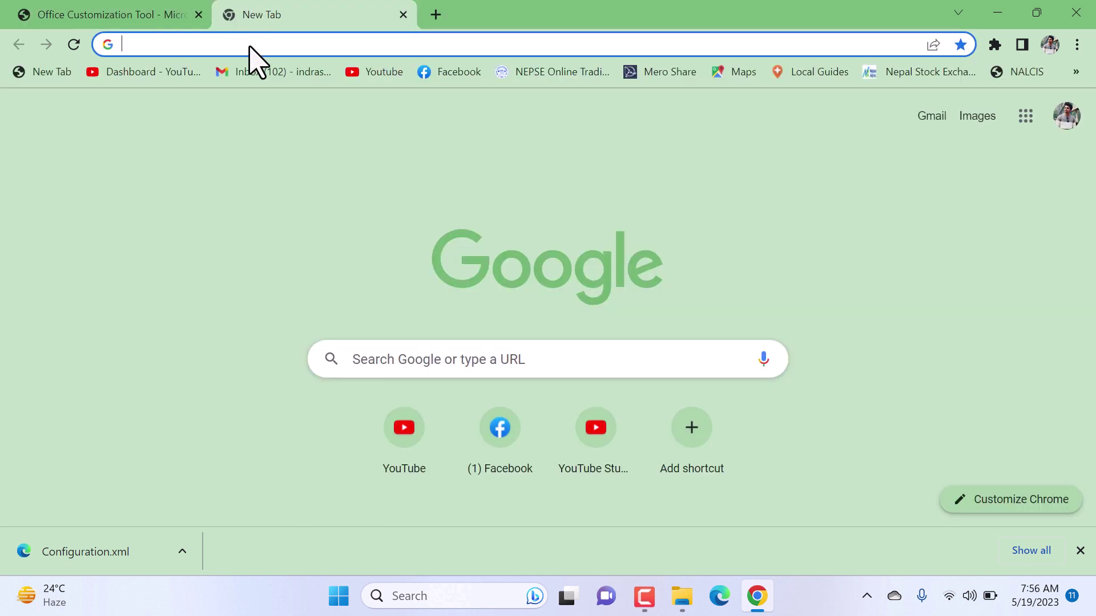
{"action": "type", "text": "off"}
{"action": "key", "text": "BackSpace"}
{"action": "key", "text": "BackSpace"}
{"action": "type", "text": "ffice dep"}
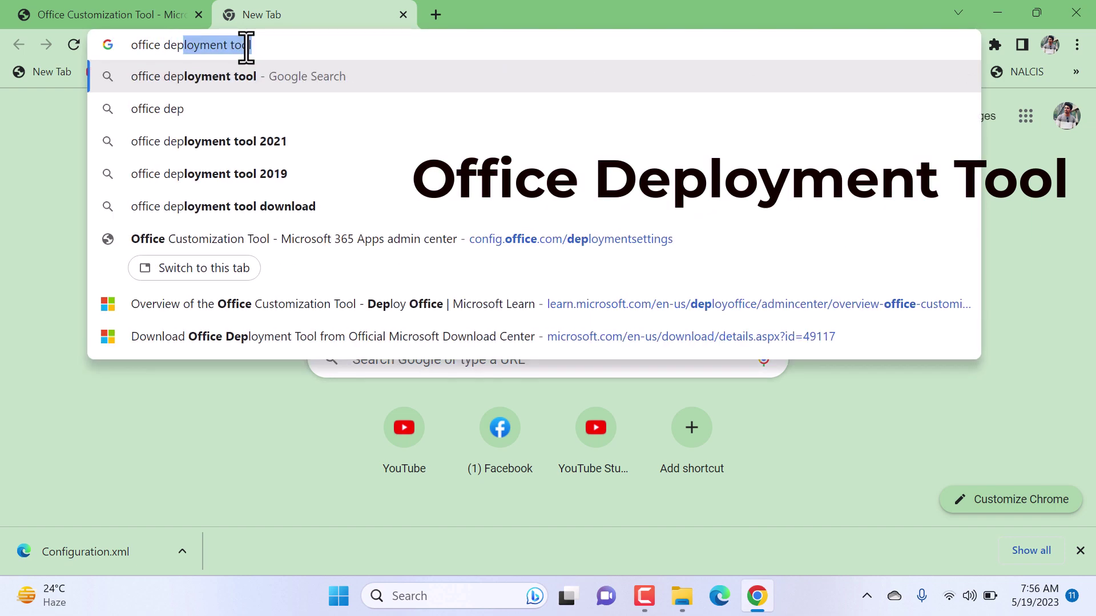
{"action": "key", "text": "Return"}
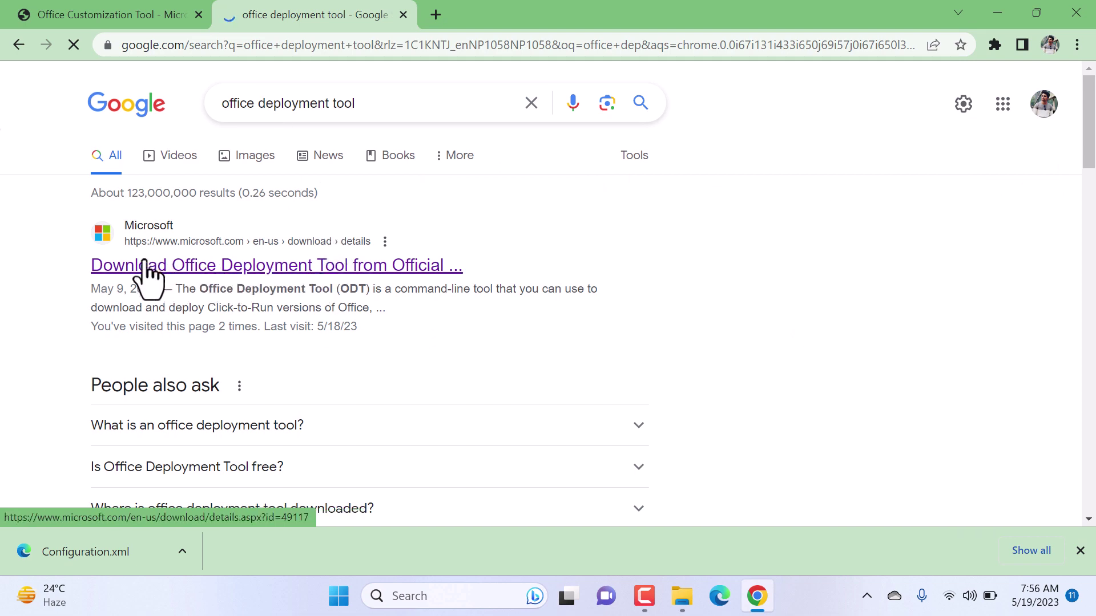
Download the Office Deployment Tool from its official Microsoft Download Center page and keep the executable
{"action": "left_click", "coordinate": [256, 267]}
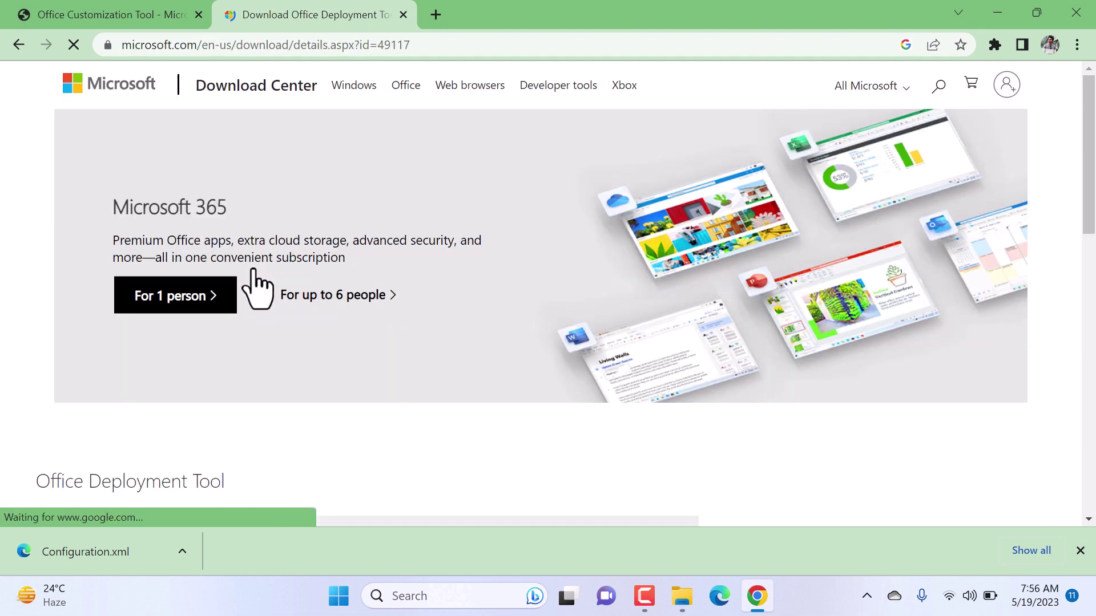
{"action": "scroll", "coordinate": [394, 320], "scroll_direction": "down", "scroll_amount": 5}
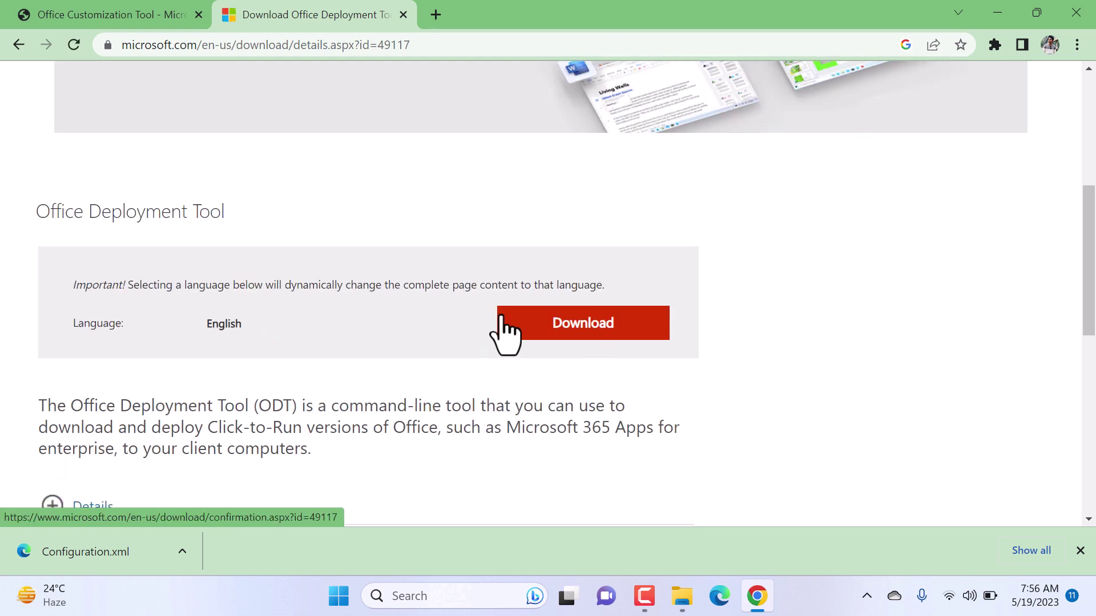
{"action": "left_click", "coordinate": [565, 326]}
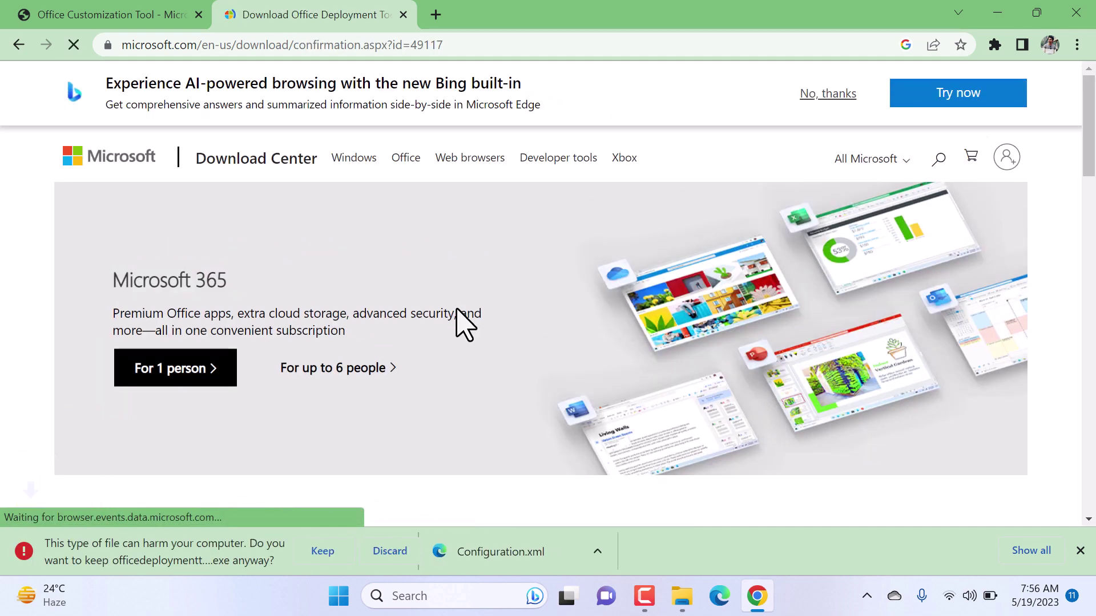
{"action": "left_click", "coordinate": [323, 552]}
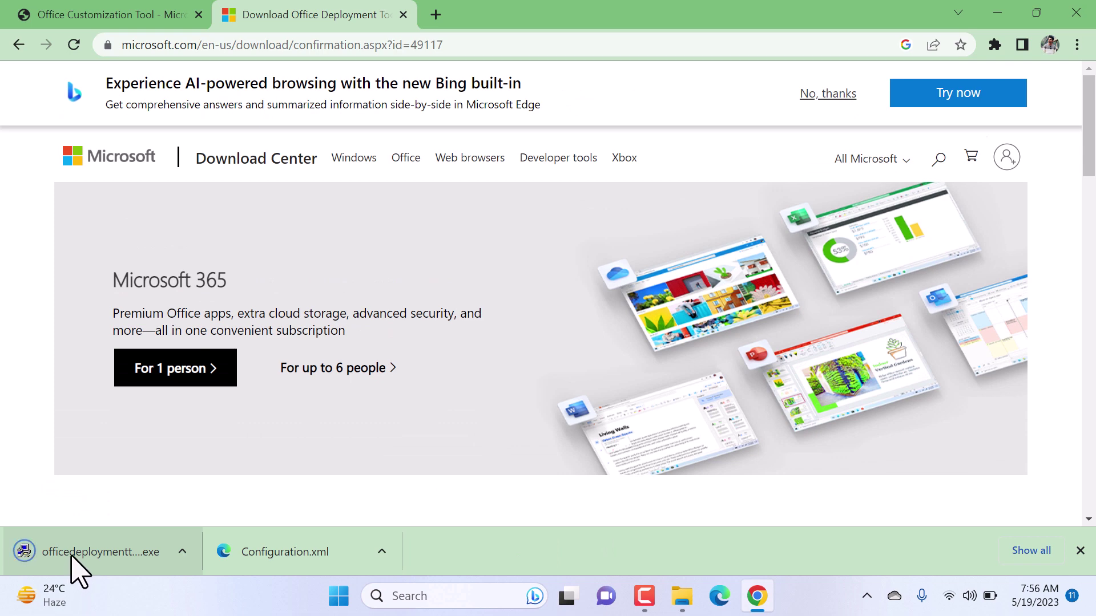
Run the downloaded deployment tool, accept its license terms, and extract the files to C:\Program Files\Ms Office 2021
{"action": "left_click", "coordinate": [131, 566]}
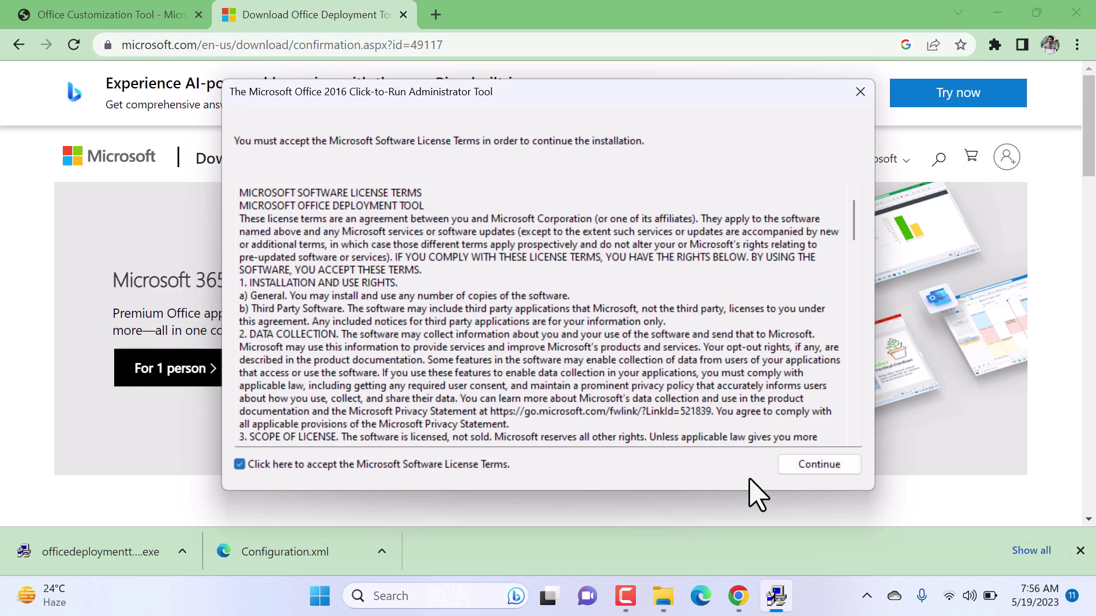
{"action": "left_click", "coordinate": [827, 466]}
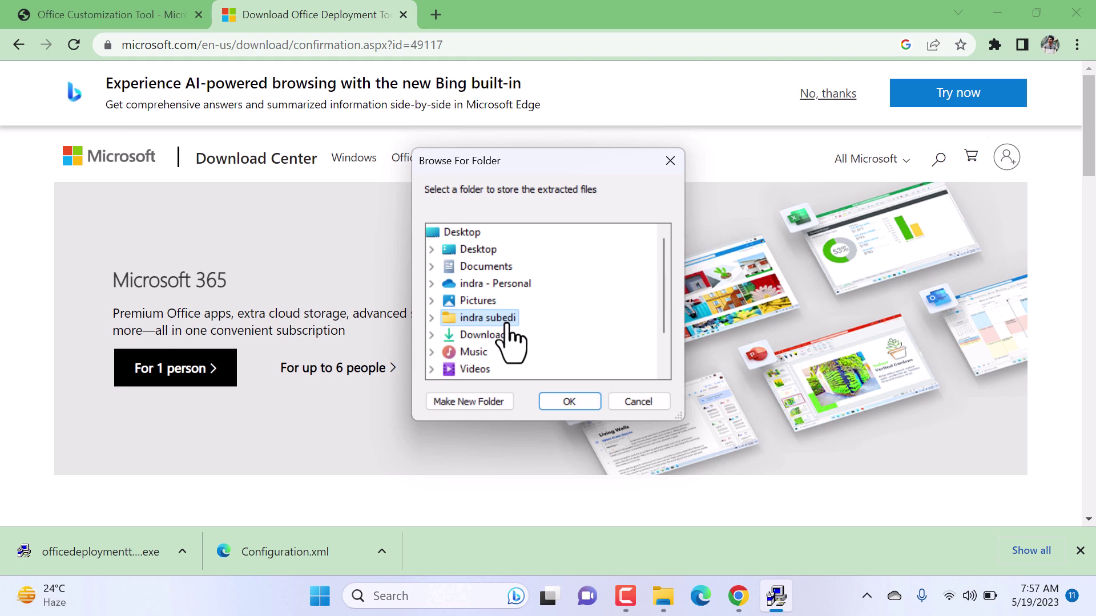
{"action": "scroll", "coordinate": [510, 342], "scroll_direction": "down", "scroll_amount": 1}
{"action": "double_click", "coordinate": [479, 335]}
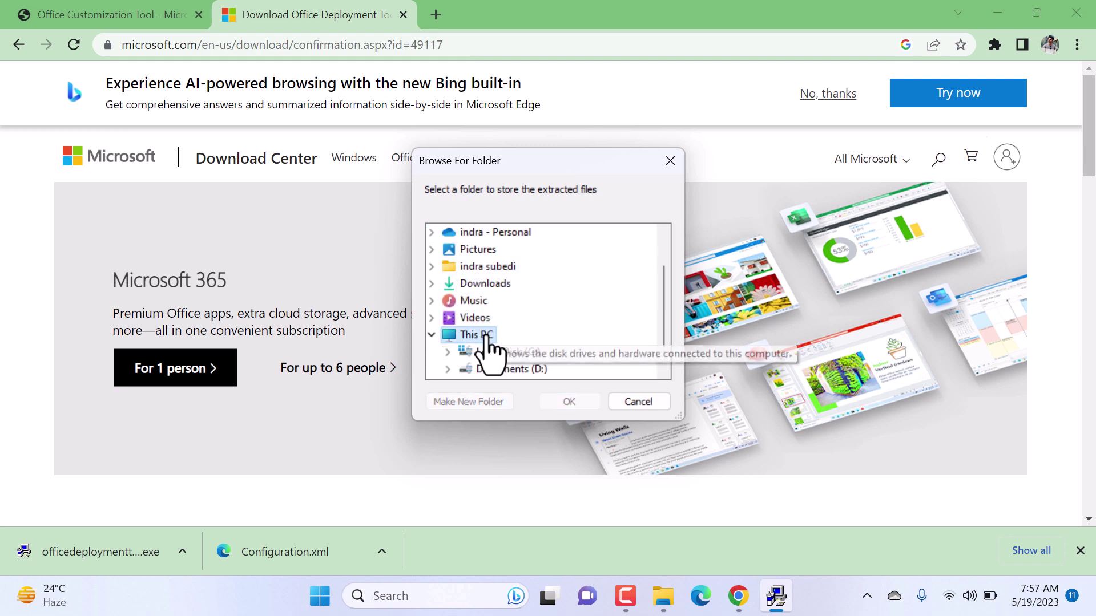
{"action": "double_click", "coordinate": [518, 319]}
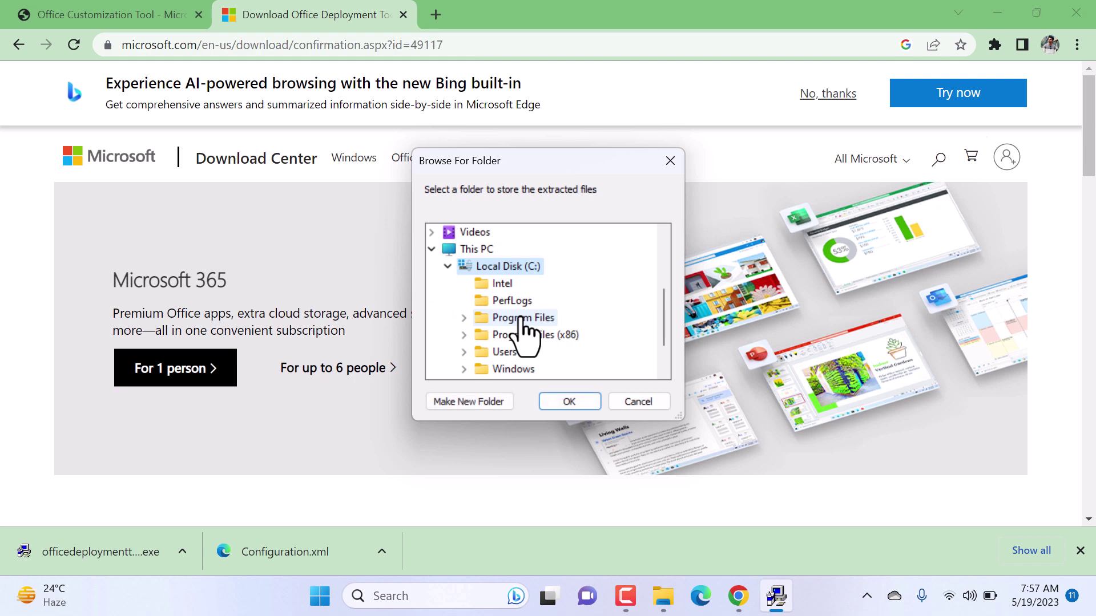
{"action": "double_click", "coordinate": [521, 319]}
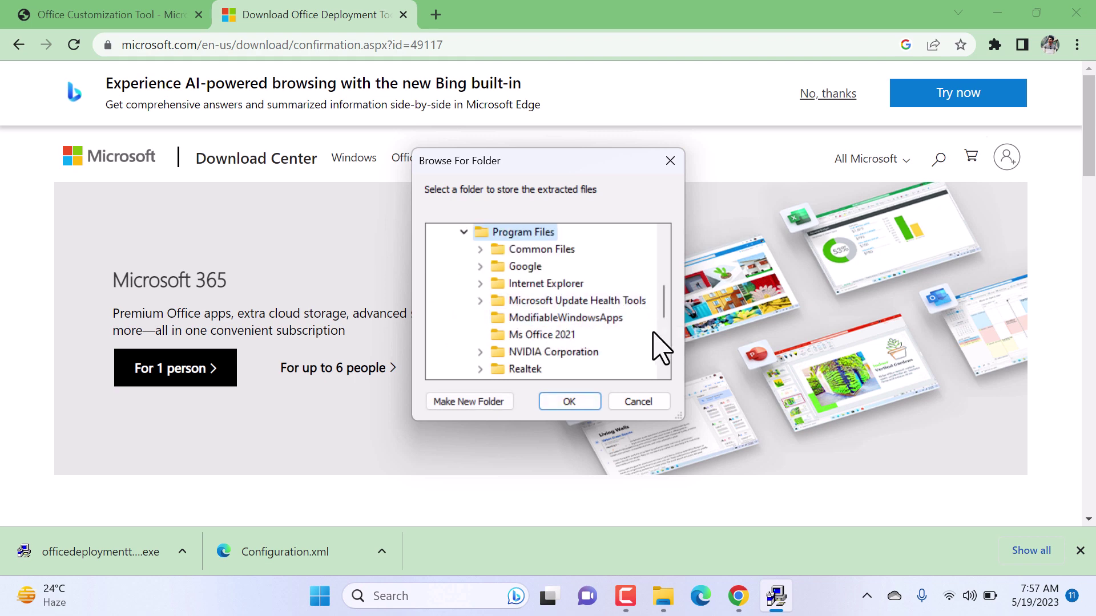
{"action": "left_click", "coordinate": [552, 340]}
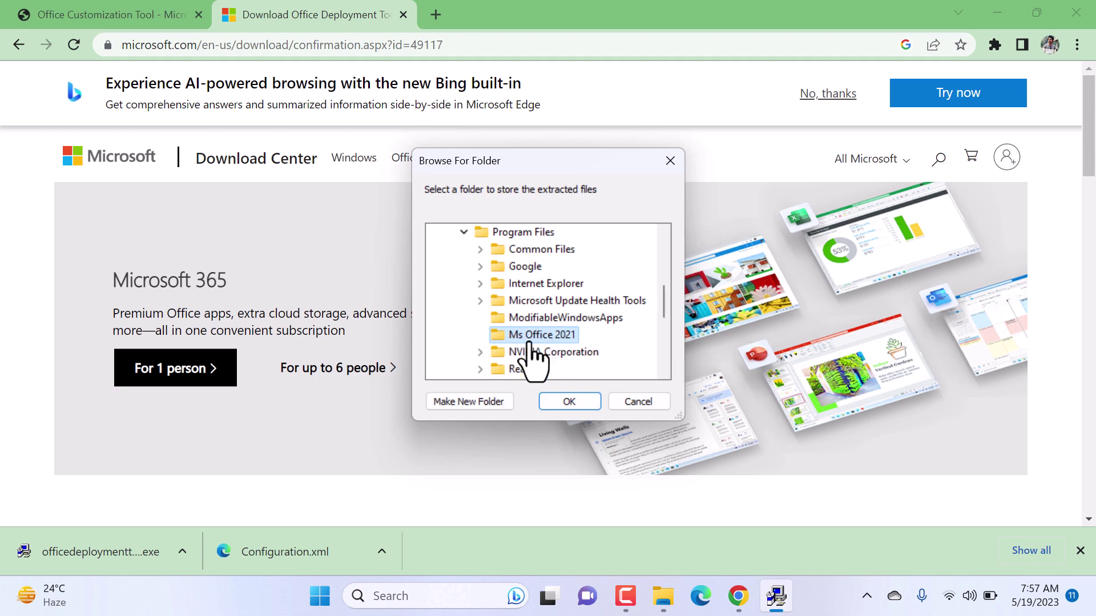
{"action": "left_click", "coordinate": [579, 402]}
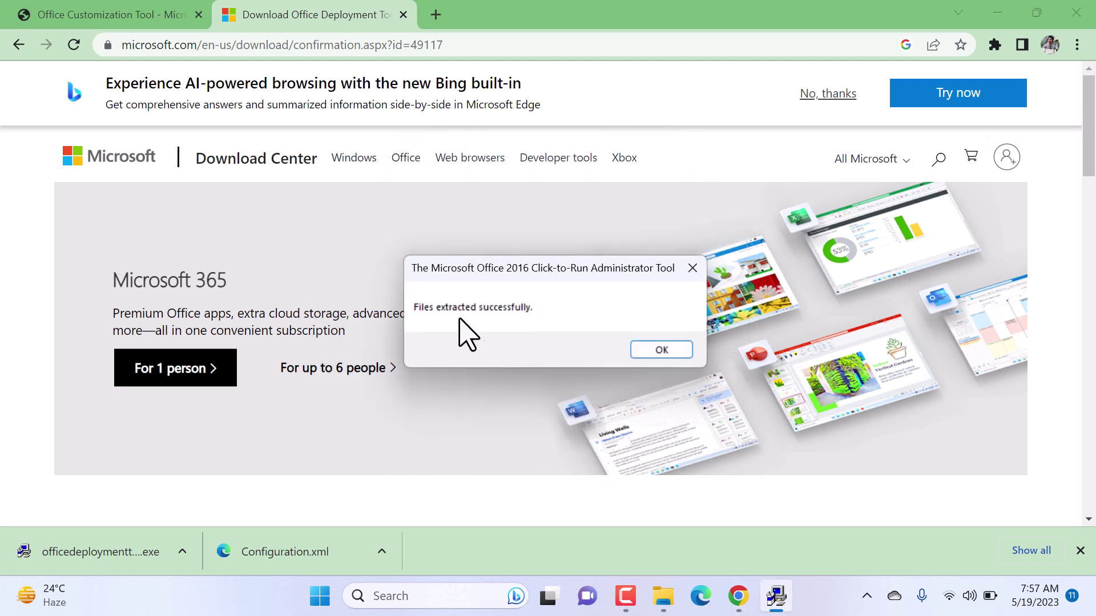
{"action": "left_click", "coordinate": [666, 354]}
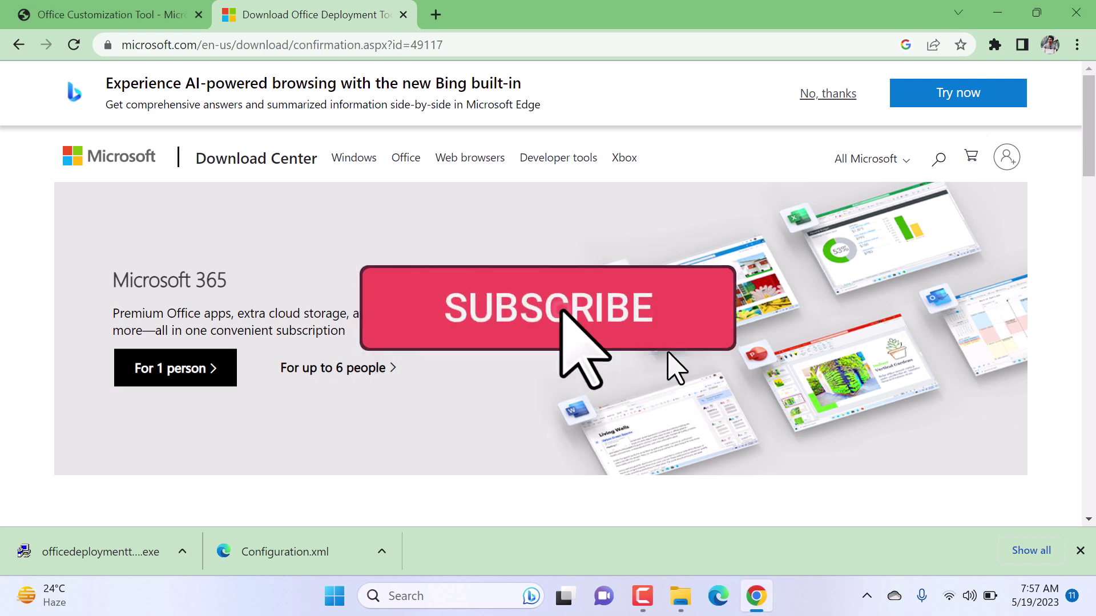
Check the extracted files in the Ms Office 2021 folder, and minimize the browser and File Explorer windows
{"action": "left_click", "coordinate": [994, 16]}
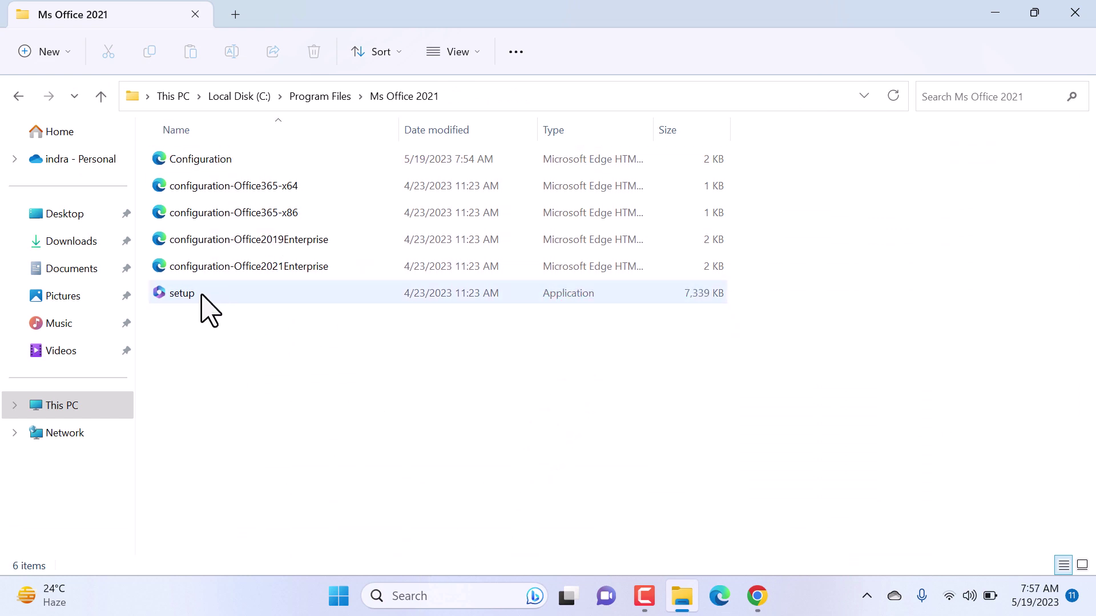
{"action": "left_click", "coordinate": [993, 11]}
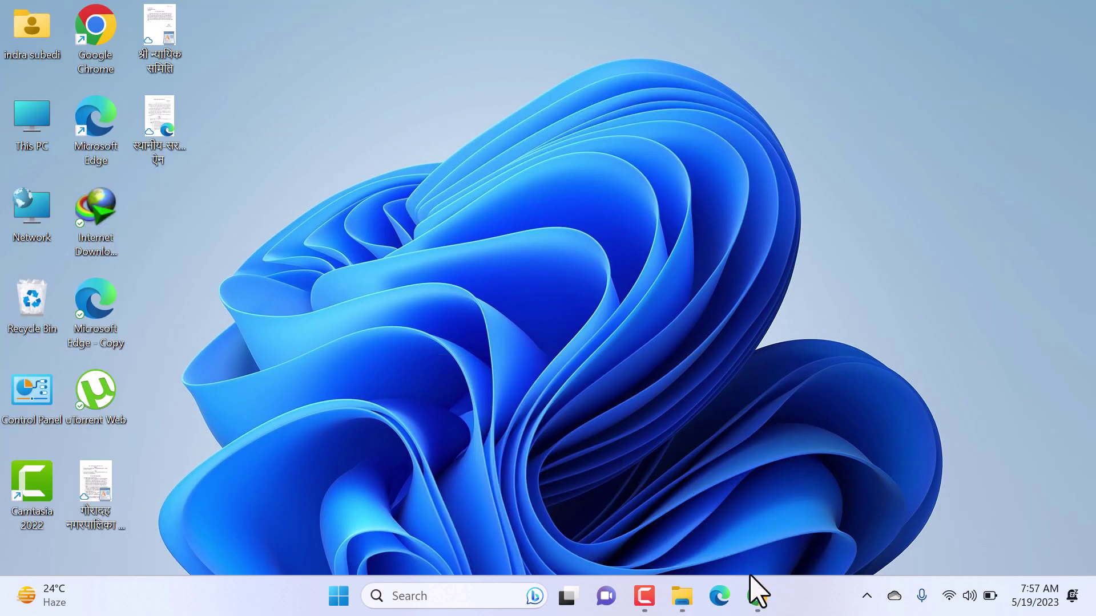
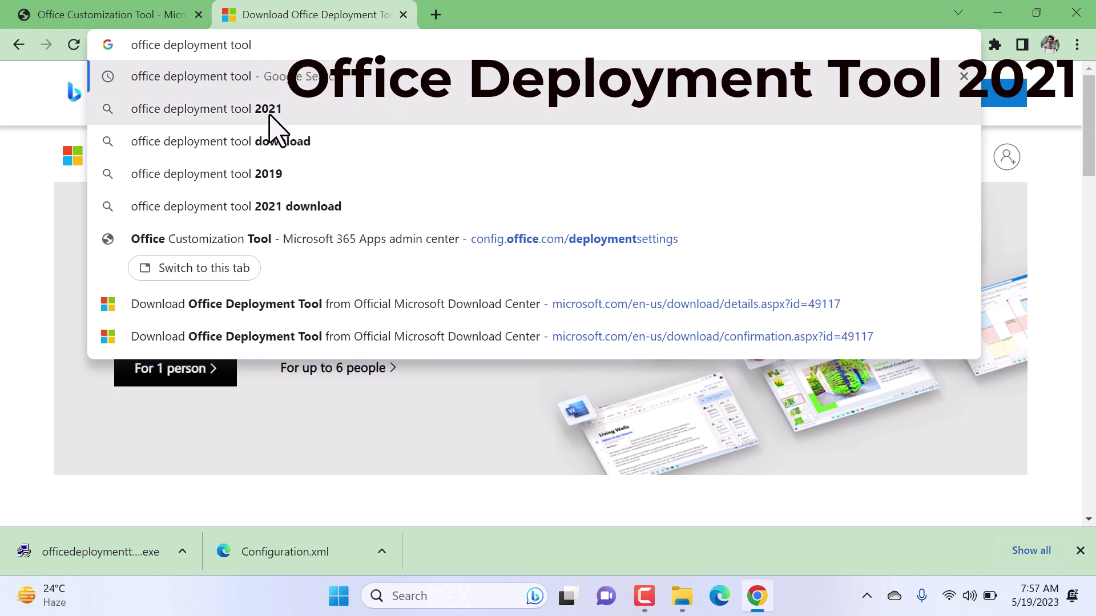
Search Google for "office deployment tool 2021", open the Deploy Office LTSC 2021 article, and select its setup /configure configuration.xml command
{"action": "left_click", "coordinate": [271, 115]}
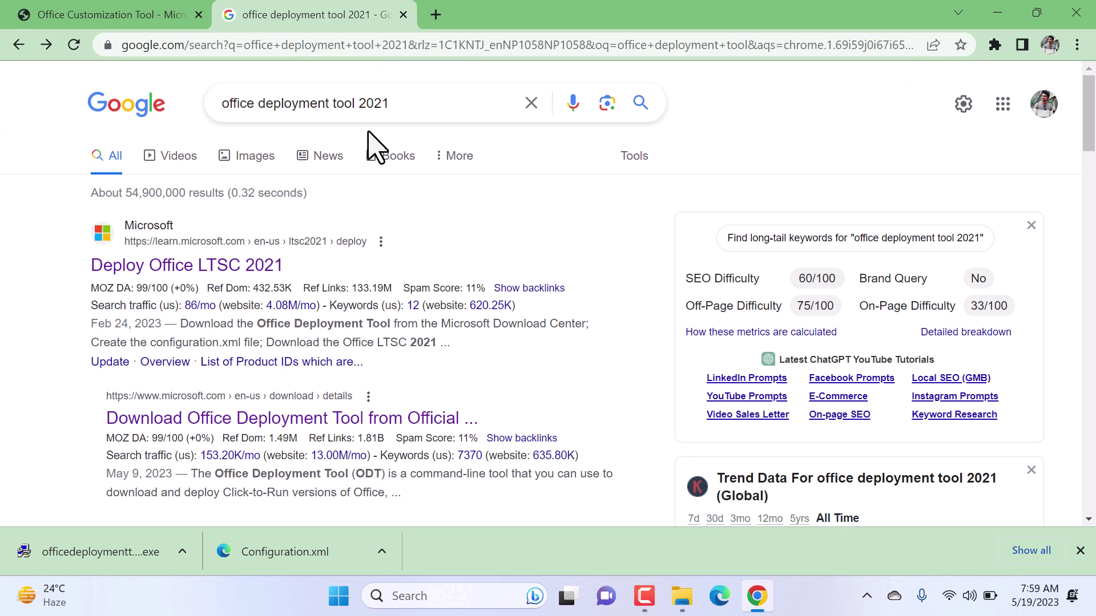
{"action": "left_click", "coordinate": [189, 271]}
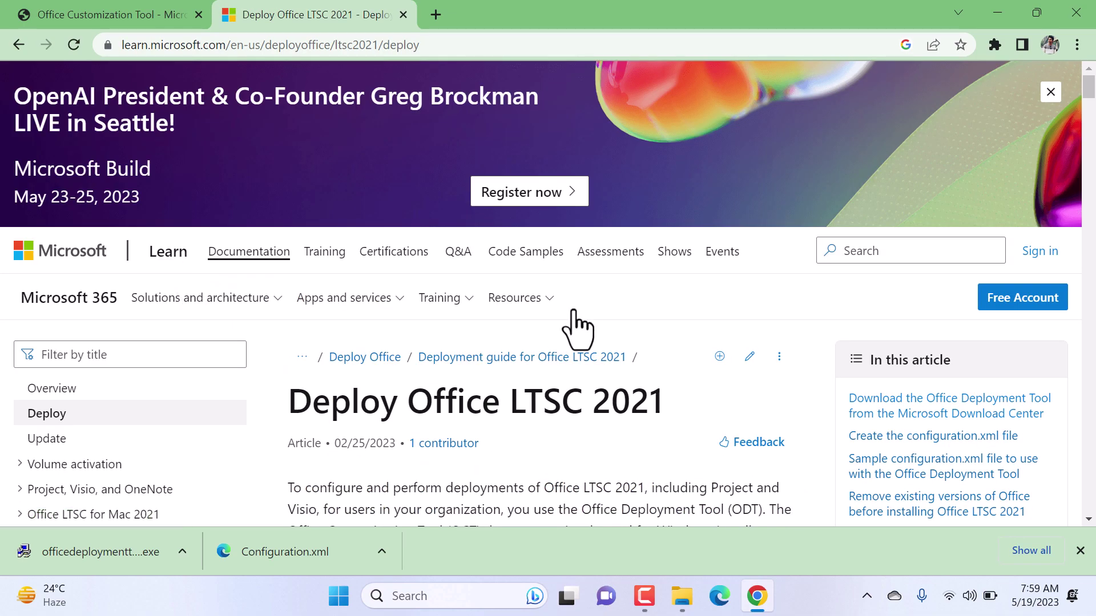
{"action": "scroll", "coordinate": [580, 325], "scroll_direction": "down", "scroll_amount": 15}
{"action": "scroll", "coordinate": [580, 325], "scroll_direction": "down", "scroll_amount": 20}
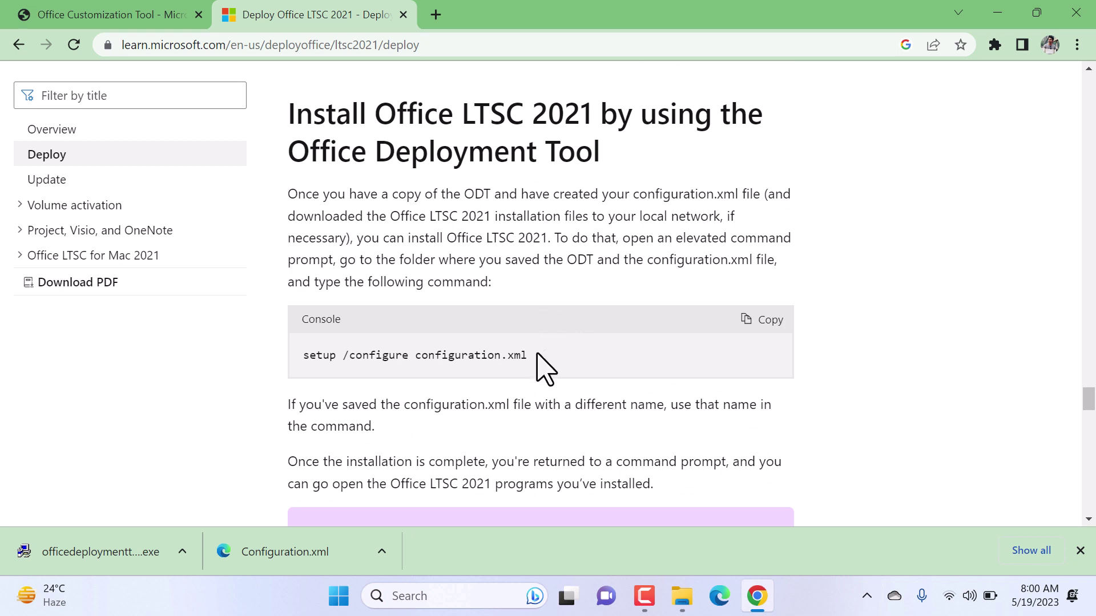
{"action": "left_click_drag", "start_coordinate": [537, 355], "coordinate": [302, 356]}
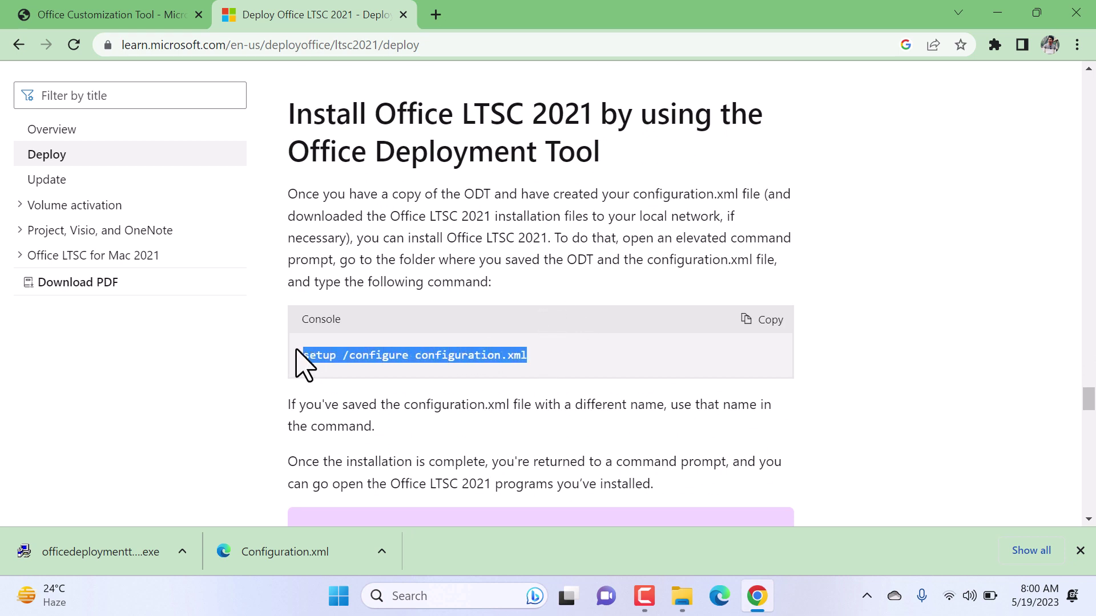
Find Command Prompt through a Windows search for "cmd" and run it as administrator
{"action": "left_click", "coordinate": [468, 597]}
{"action": "type", "text": "cmd"}
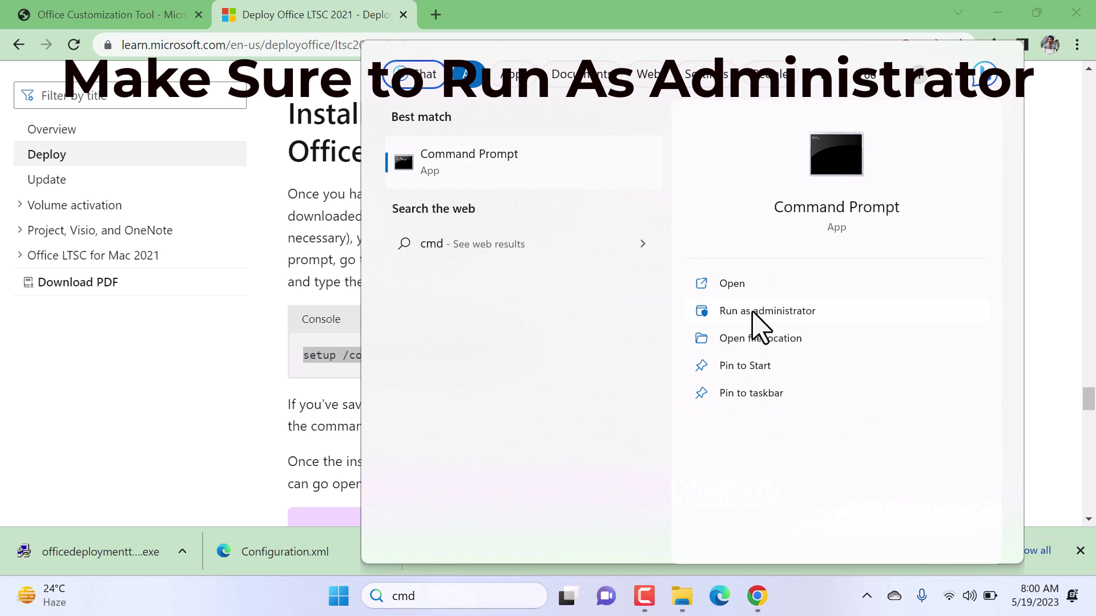
{"action": "left_click", "coordinate": [756, 308]}
{"action": "left_click", "coordinate": [760, 321]}
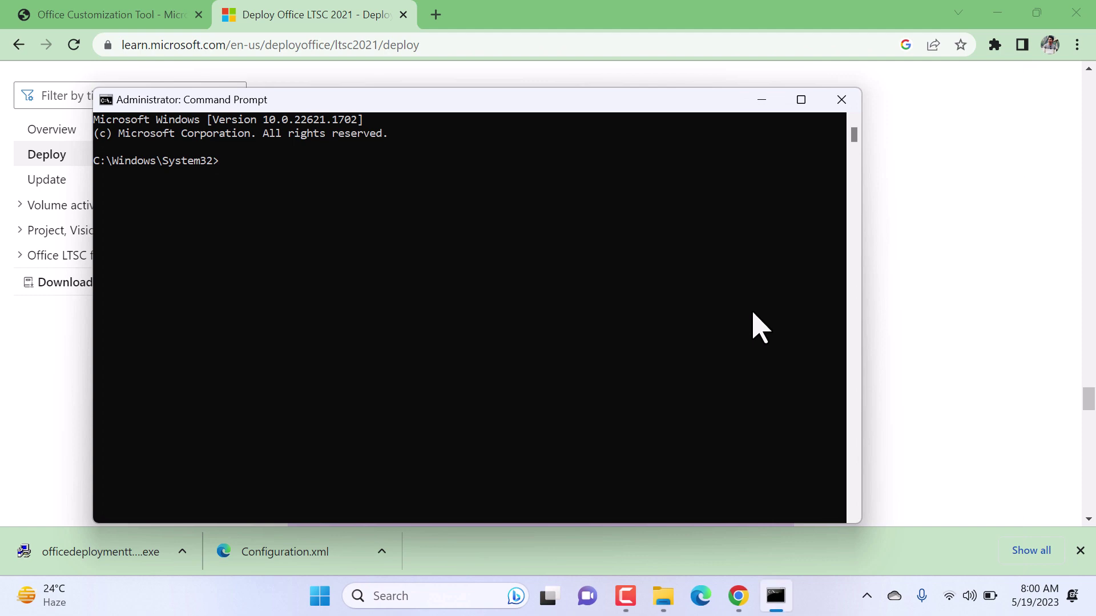
Copy the Ms Office 2021 folder path from File Explorer and change the Command Prompt directory to C:\Program Files\Ms Office 2021
{"action": "left_click", "coordinate": [661, 598]}
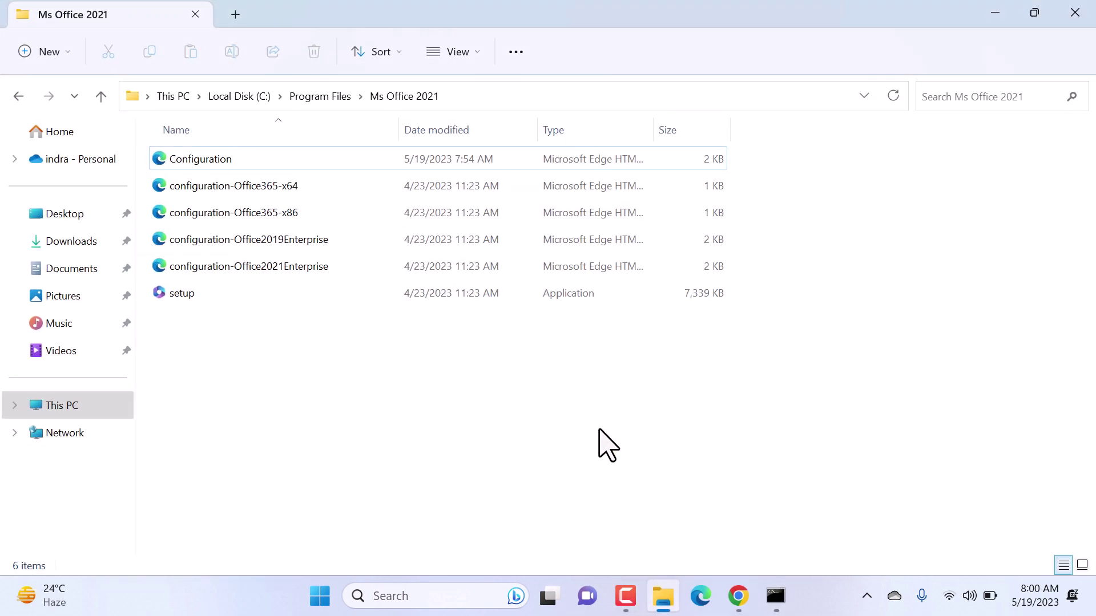
{"action": "left_click", "coordinate": [481, 98]}
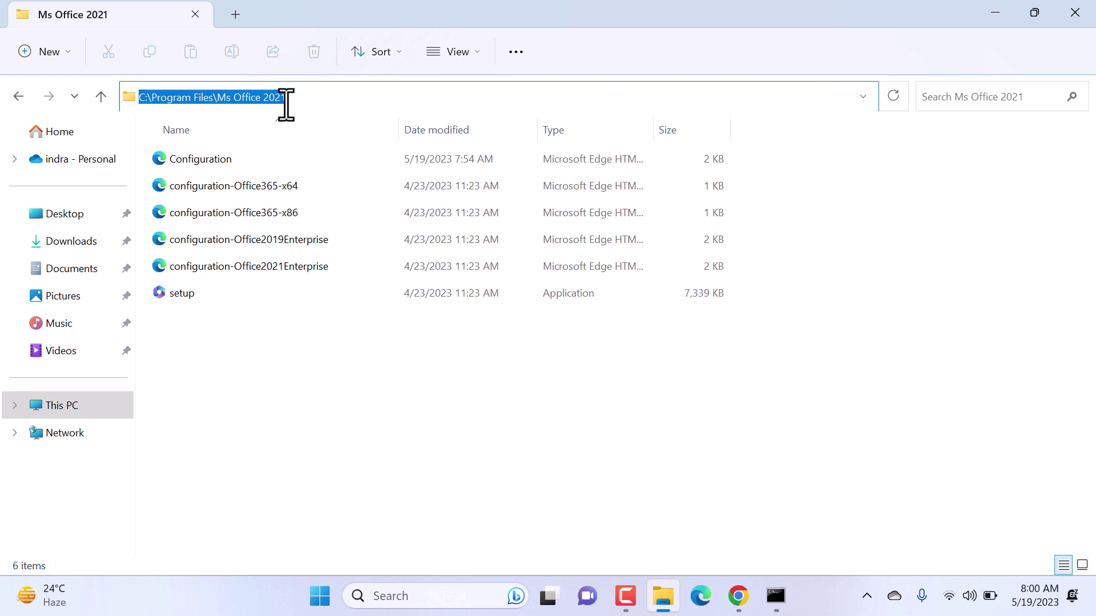
{"action": "left_click", "coordinate": [778, 604]}
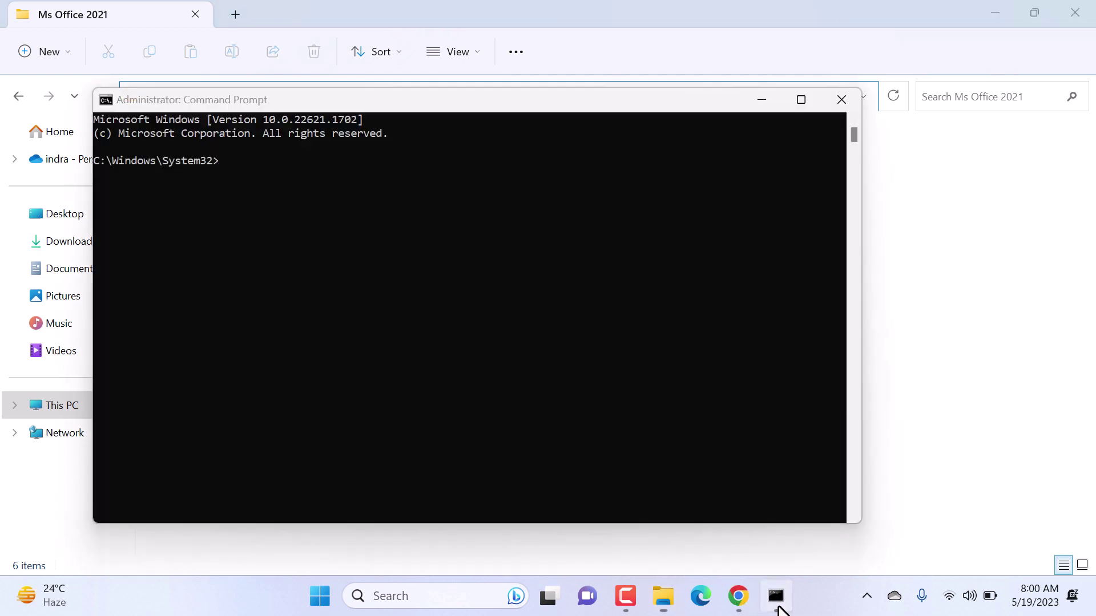
{"action": "type", "text": "c"}
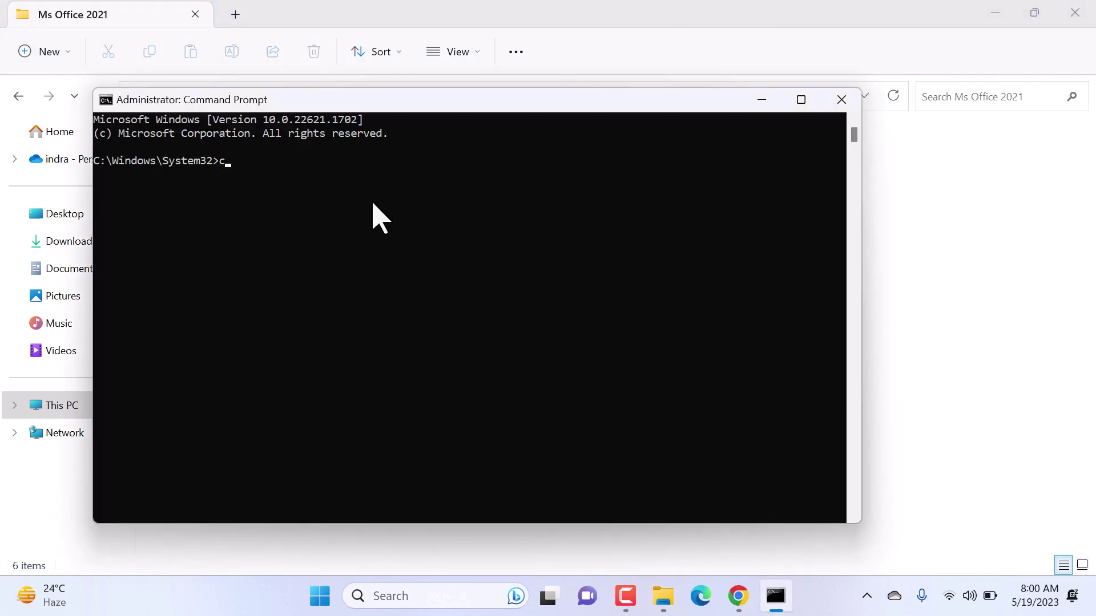
{"action": "type", "text": "d"}
{"action": "key", "text": "ctrl+v"}
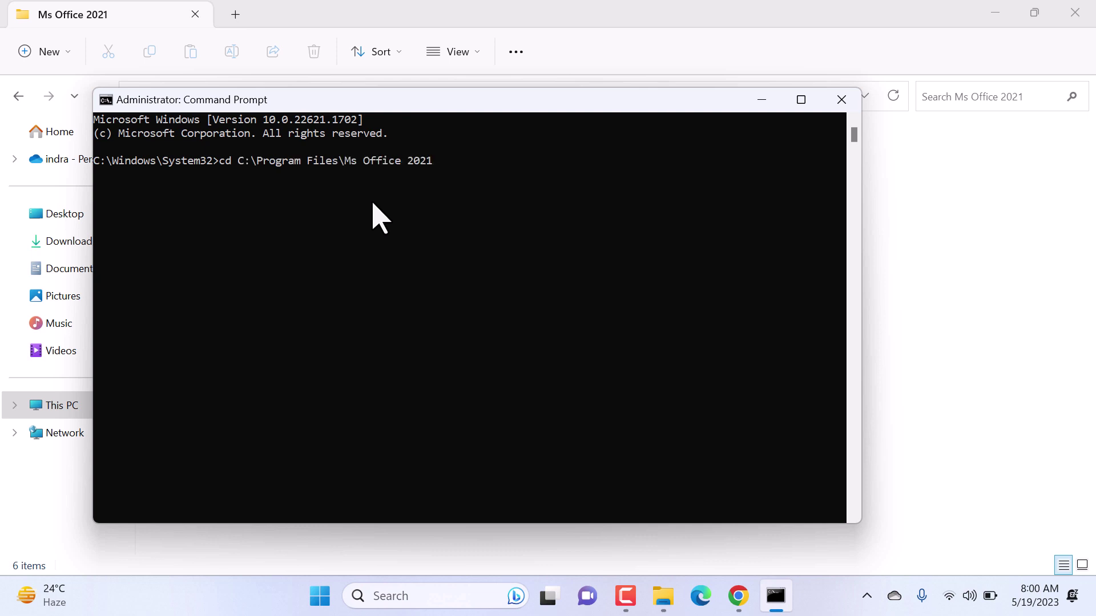
{"action": "key", "text": "Return"}
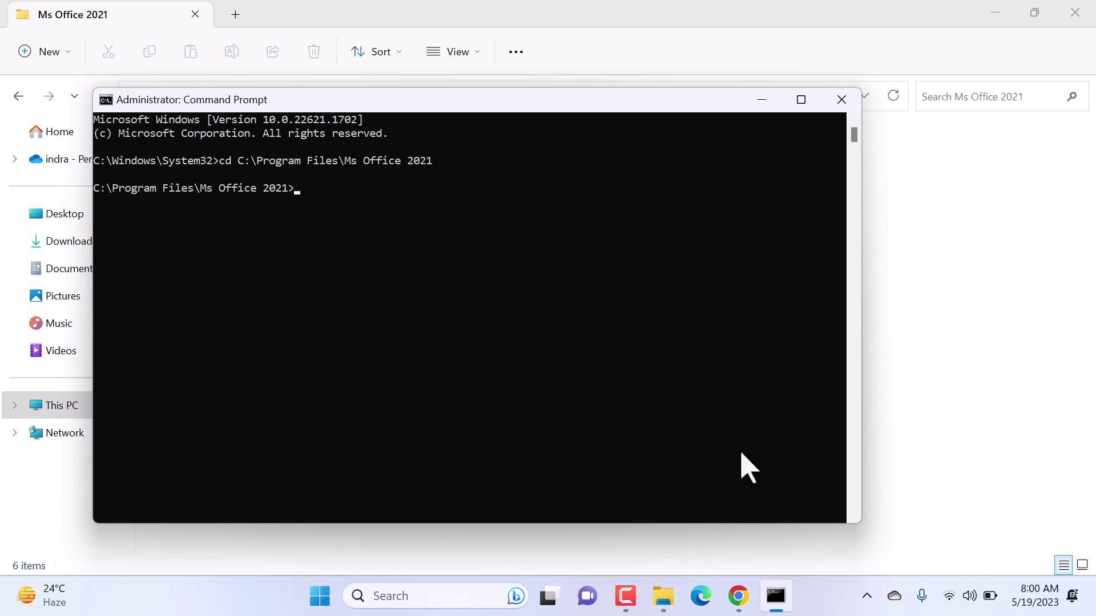
Copy the command setup /configure configuration.xml from the Microsoft article, run it in Command Prompt, and dismiss the Office installer when it finishes
{"action": "key", "text": "alt+Tab"}
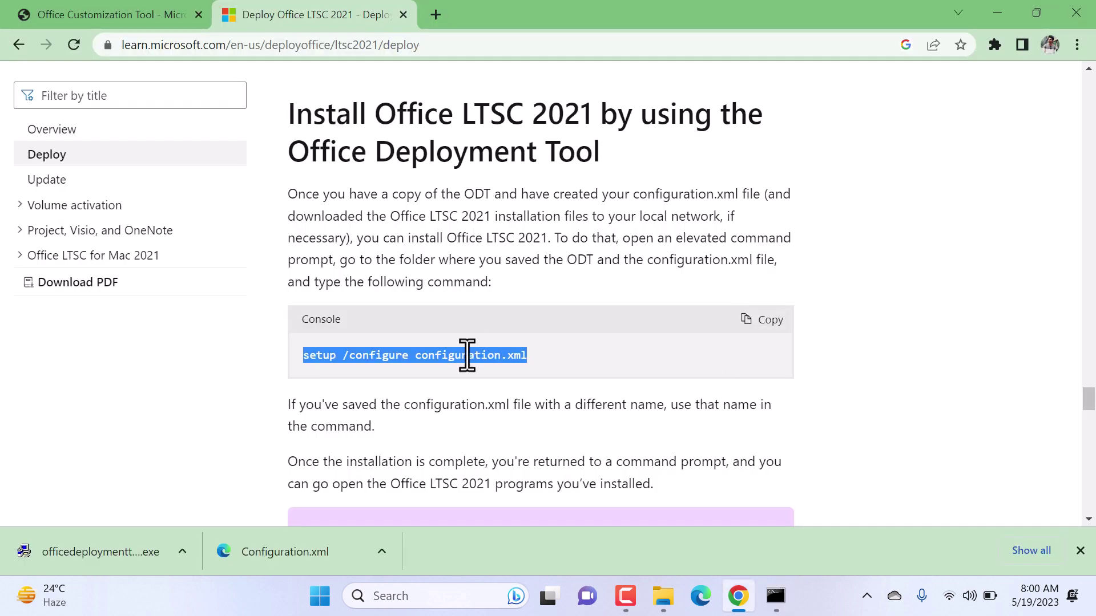
{"action": "left_click", "coordinate": [767, 320]}
{"action": "left_click", "coordinate": [775, 595]}
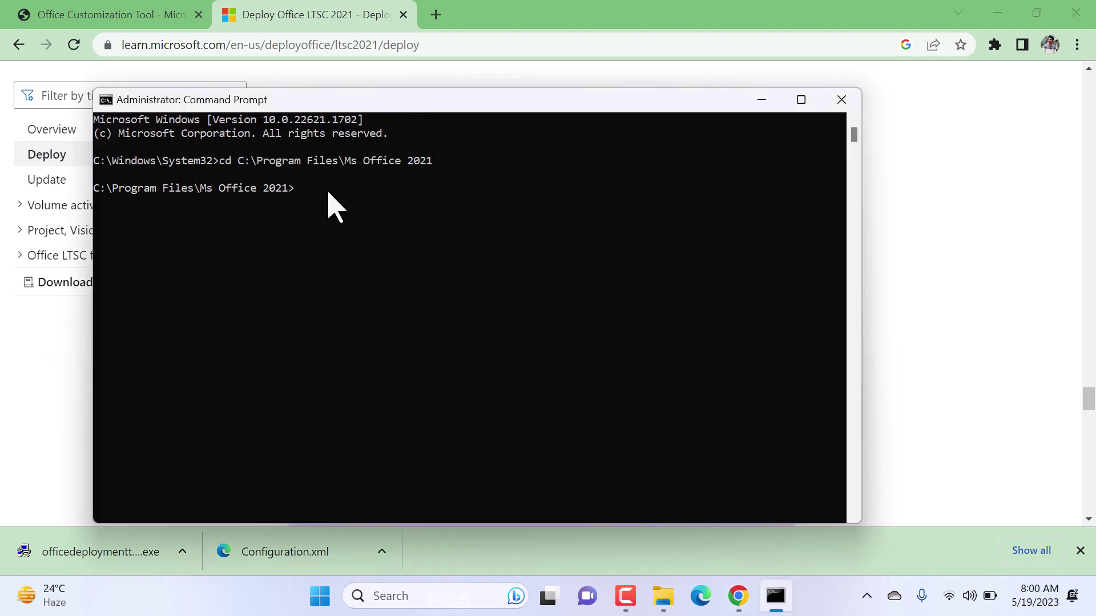
{"action": "key", "text": "ctrl+v"}
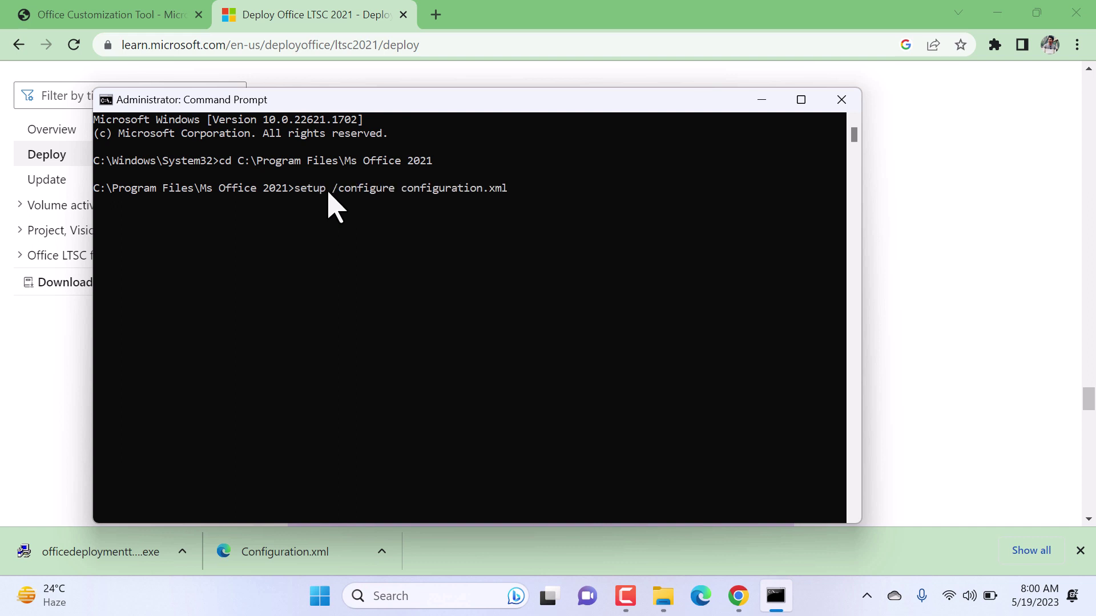
{"action": "key", "text": "Return"}
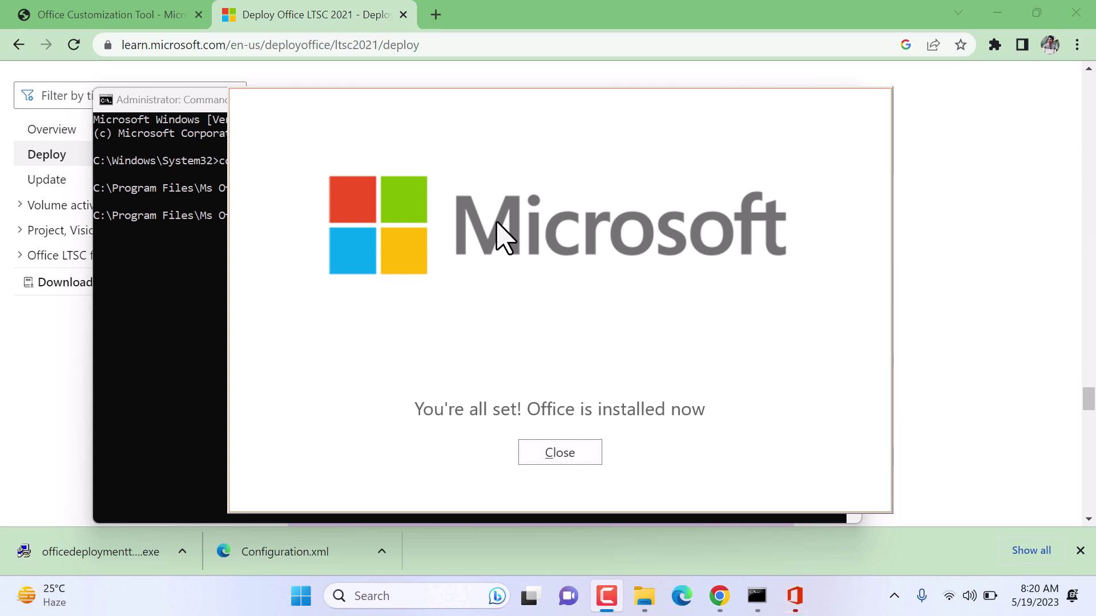
{"action": "left_click", "coordinate": [563, 454]}
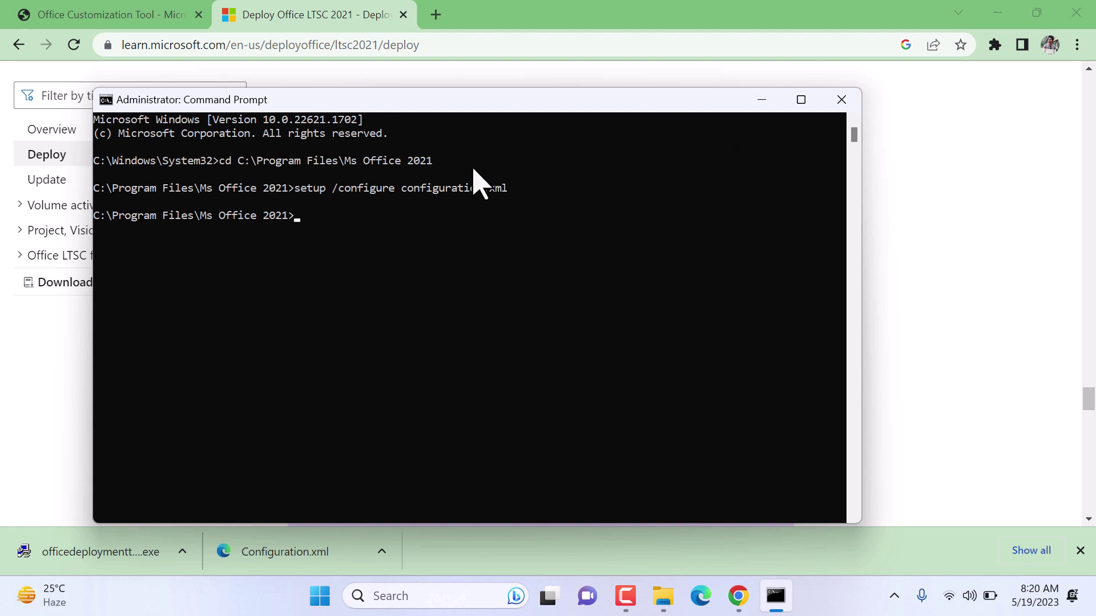
End the Command Prompt session with exit, and close the browser and File Explorer windows
{"action": "type", "text": "exit"}
{"action": "key", "text": "Return"}
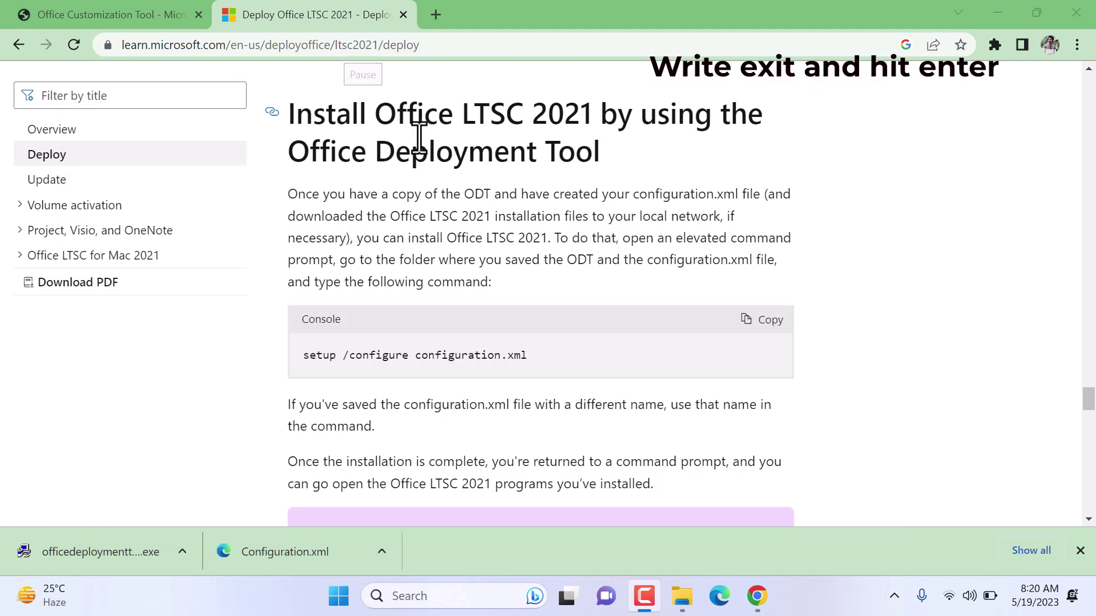
{"action": "left_click", "coordinate": [997, 12]}
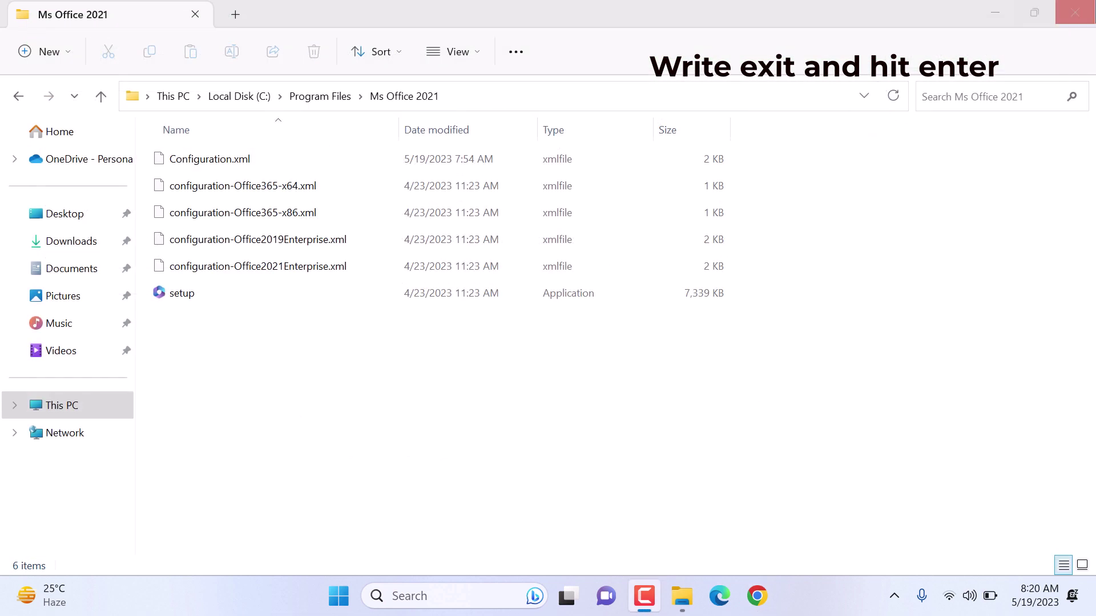
{"action": "left_click", "coordinate": [1075, 13]}
Search Windows for the installed Word app with "ms w"
{"action": "left_click", "coordinate": [421, 595]}
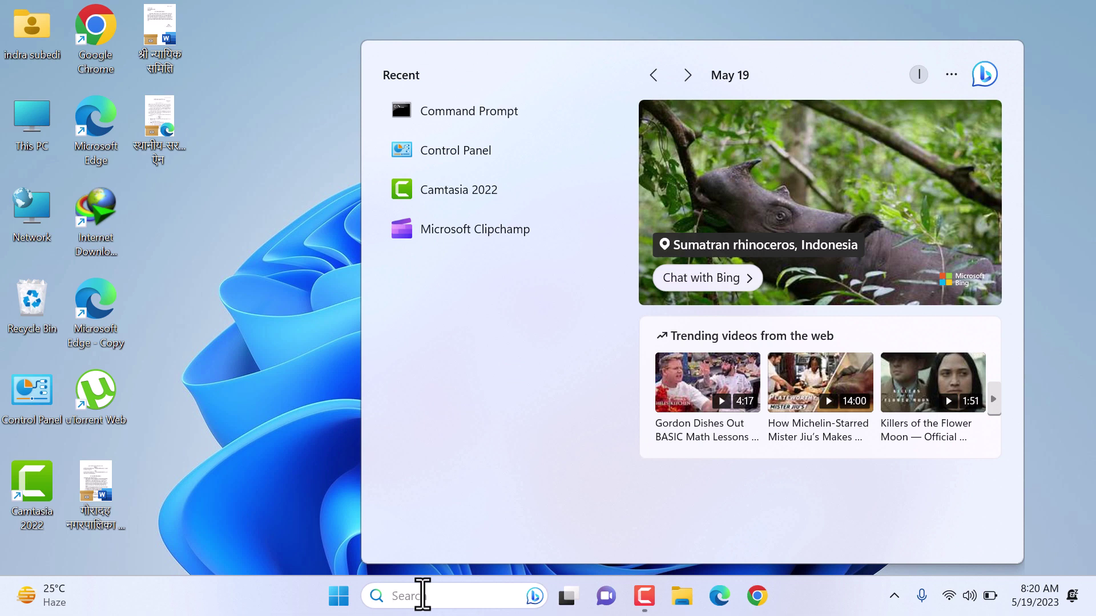
{"action": "type", "text": "ms w"}
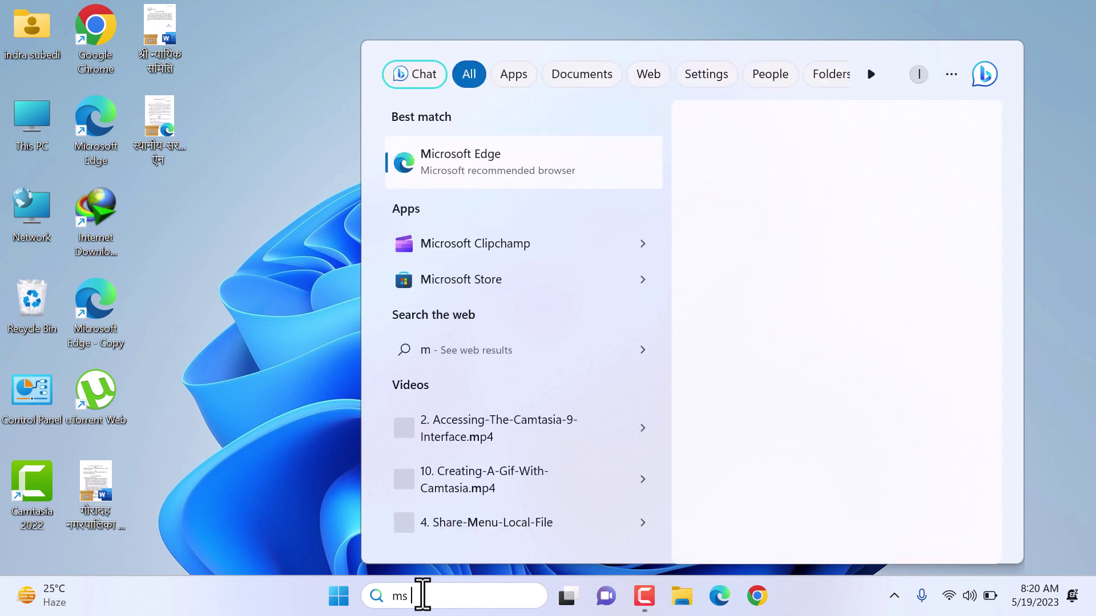